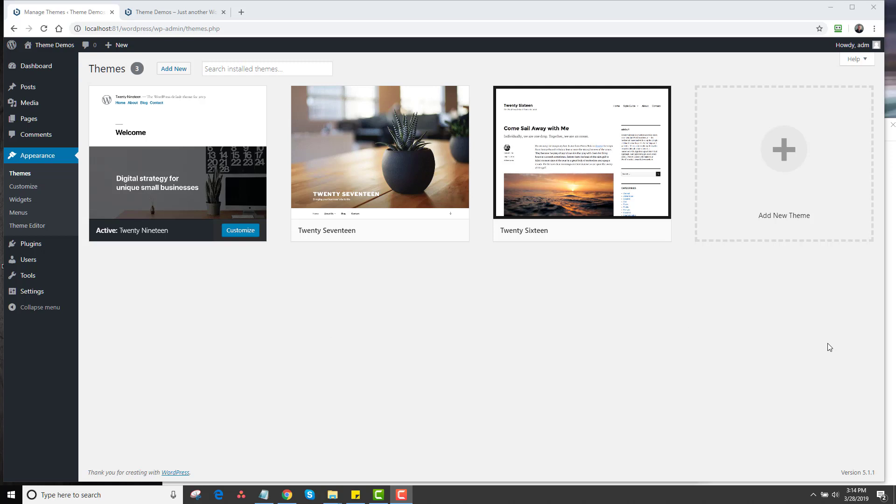
# Switch to the Theme Demos site tab and scroll through its current front page.
pyautogui.click(172, 13)
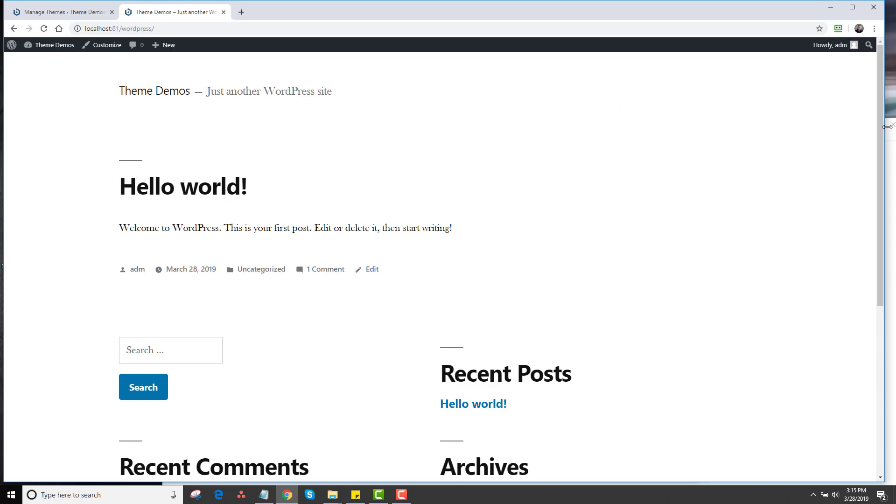
pyautogui.moveTo(886, 127); pyautogui.dragTo(842, 114)
# Upload socrates-v5.zip from the UPLOADS folder as a new theme and install it.
pyautogui.click(63, 13)
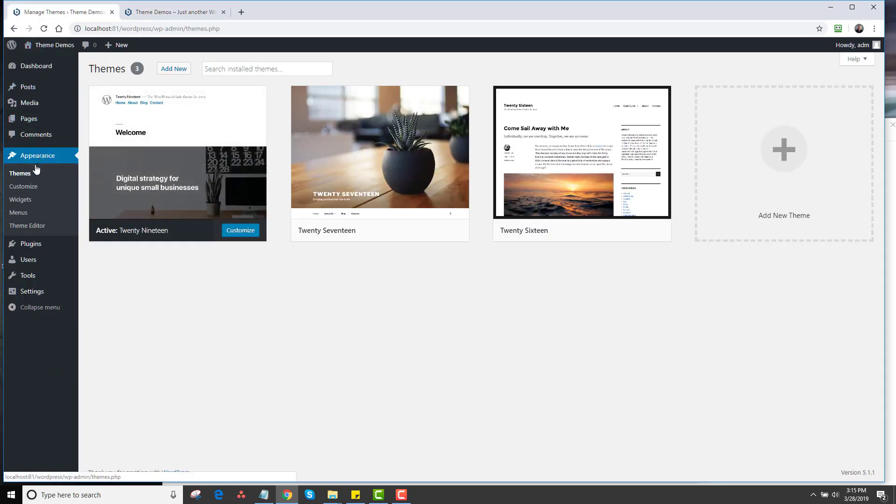
pyautogui.click(163, 69)
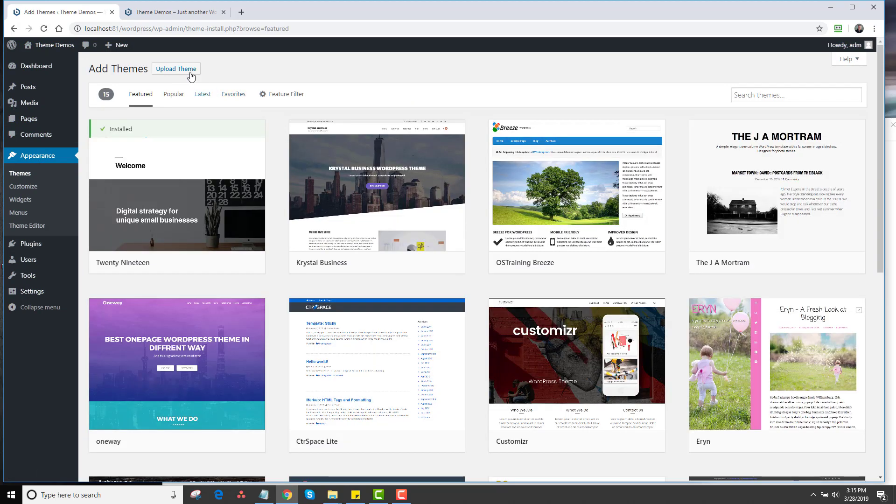
pyautogui.click(188, 71)
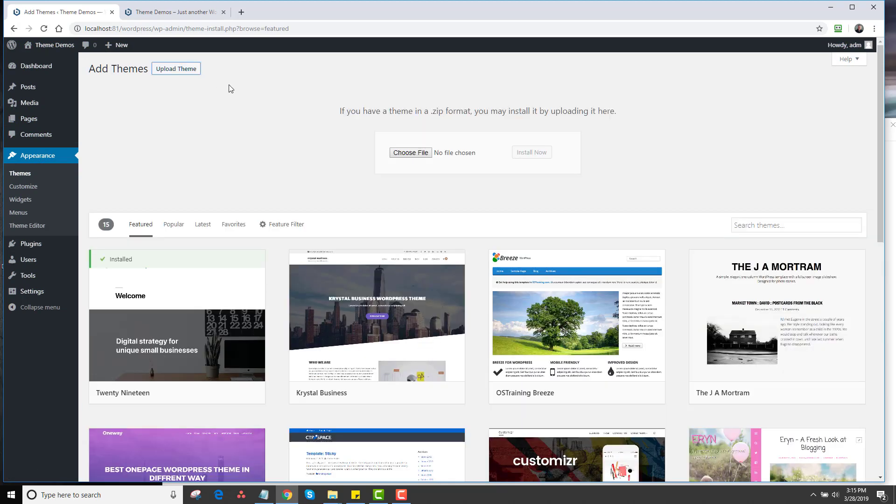
pyautogui.click(410, 154)
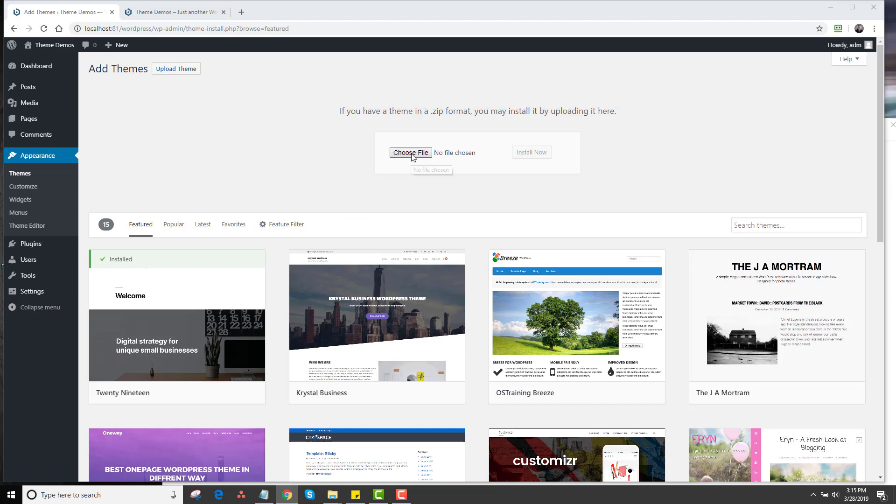
pyautogui.click(150, 22)
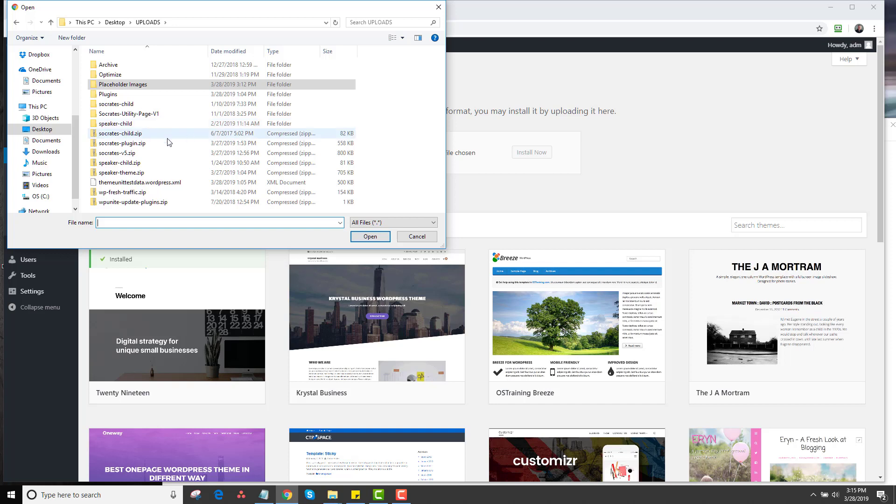
pyautogui.doubleClick(125, 154)
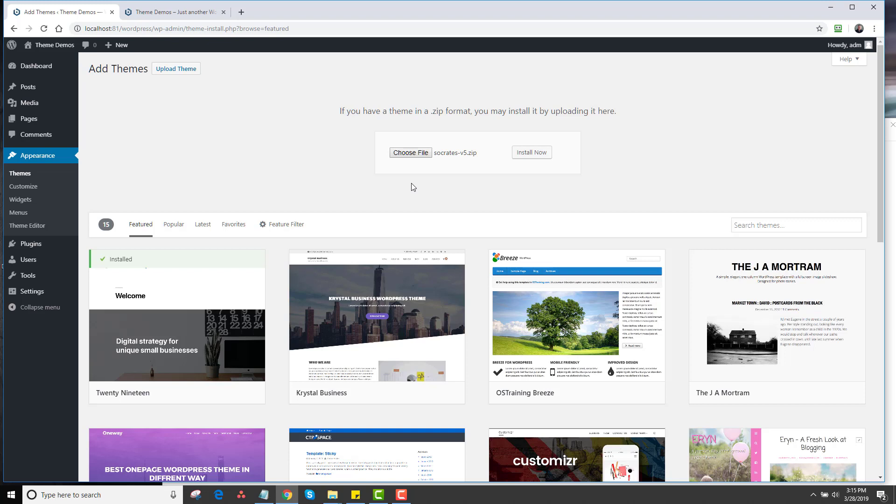
pyautogui.click(532, 154)
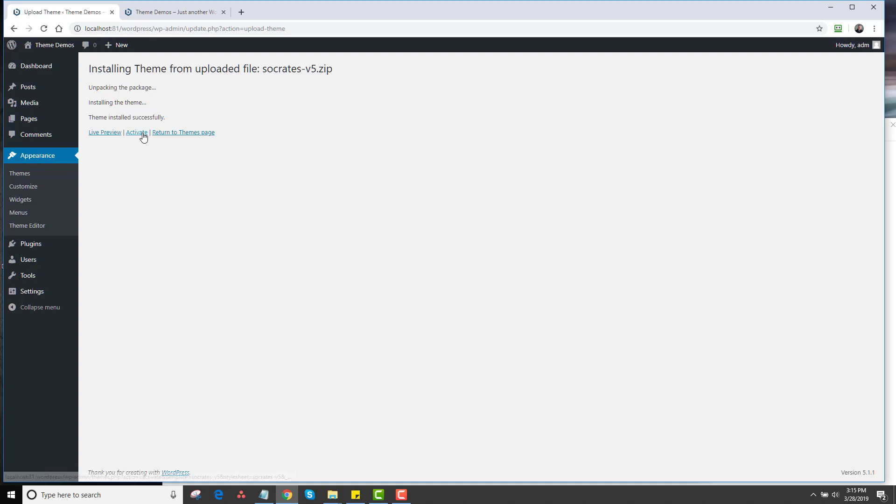
# Activate Socrates v5, then reload the site tab and scroll to review the dark header.
pyautogui.click(139, 133)
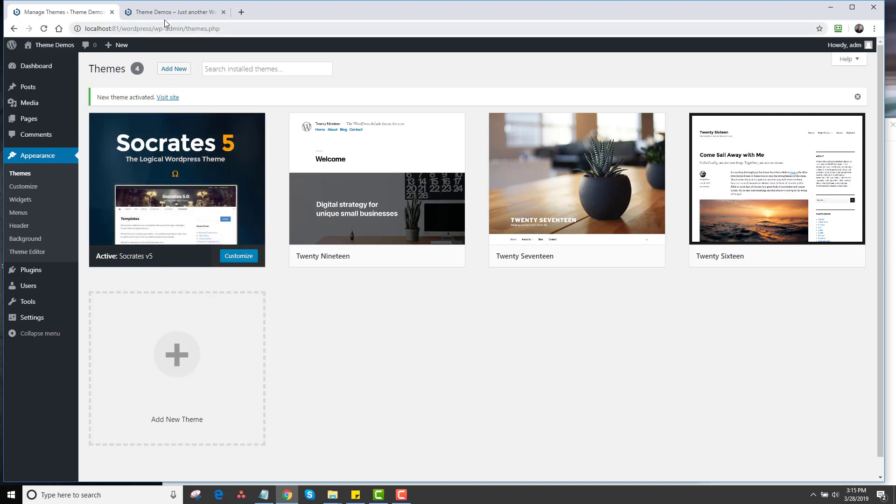
pyautogui.click(192, 14)
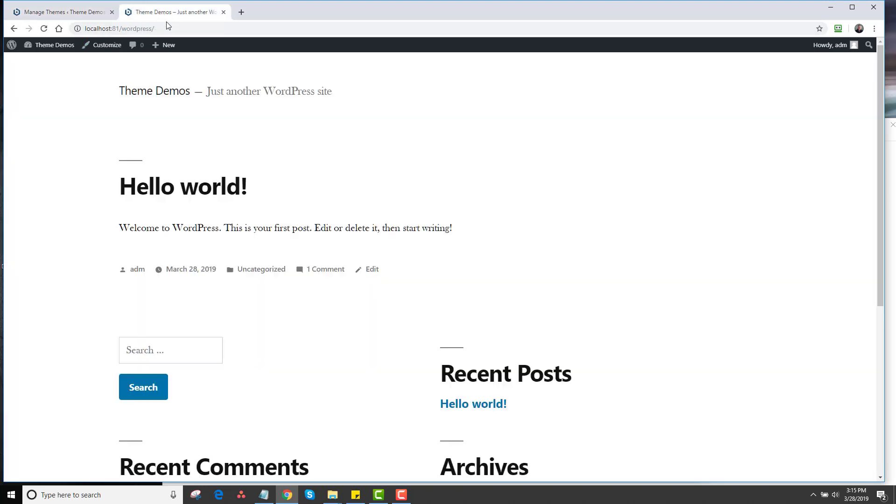
pyautogui.click(44, 29)
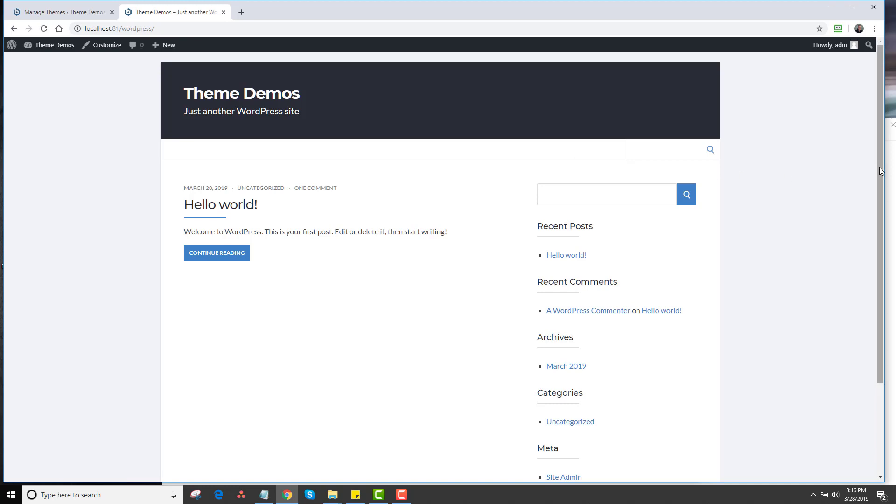
pyautogui.moveTo(879, 171); pyautogui.dragTo(864, 144)
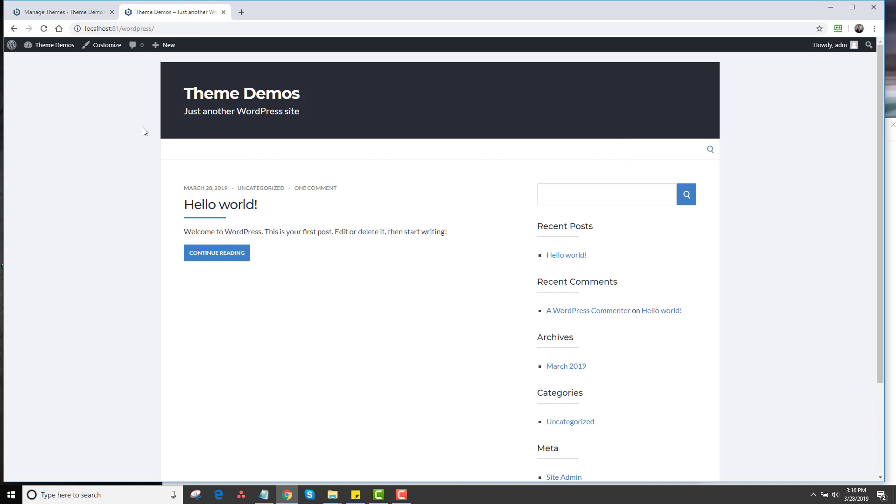
# In the Customizer's Site Identity, replace the title 'Theme Demos' with 'My Business Name'.
pyautogui.click(107, 49)
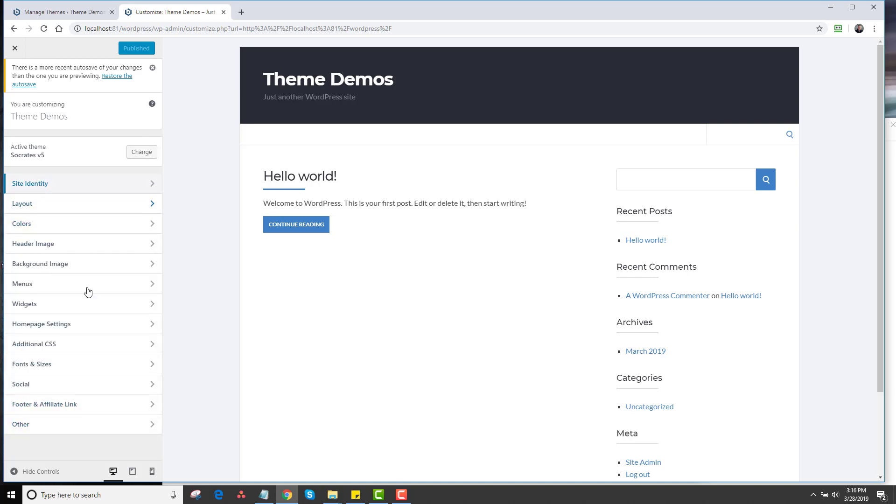
pyautogui.click(88, 189)
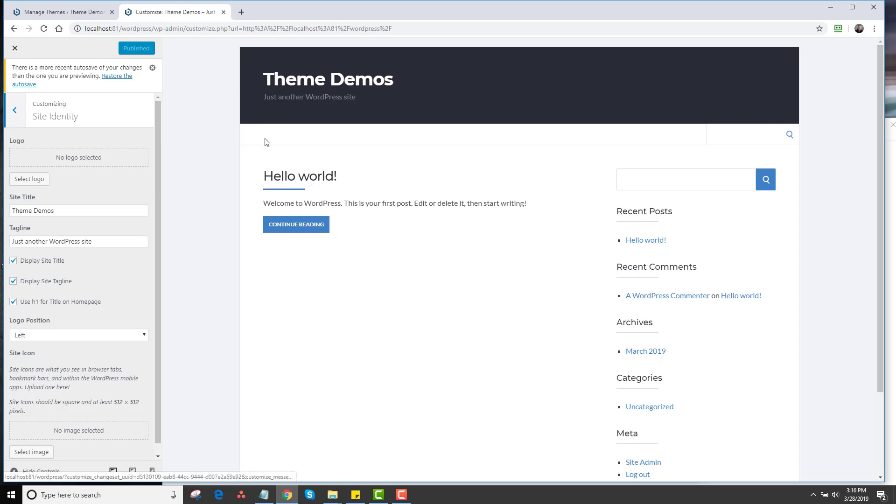
pyautogui.moveTo(74, 209); pyautogui.dragTo(5, 215)
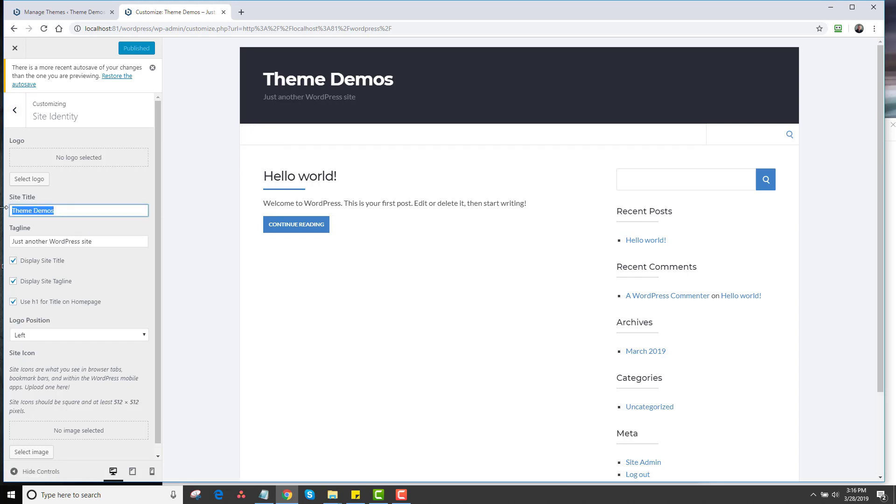
pyautogui.write('My Busine')
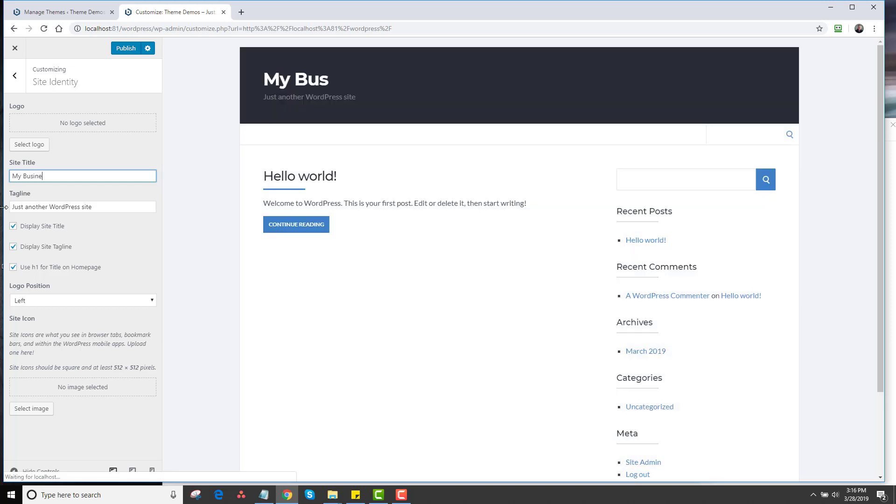
pyautogui.write('ss Name')
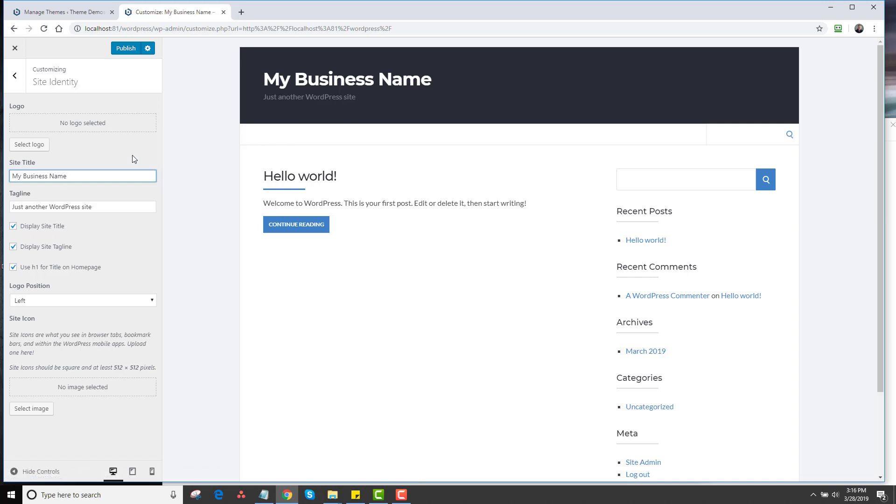
# Upload logo.png from Placeholder Images as the site logo, skipping cropping.
pyautogui.click(38, 151)
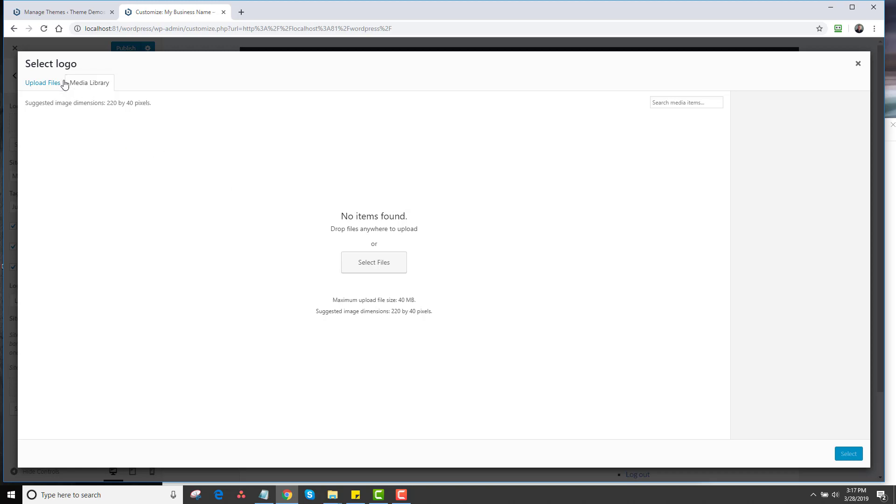
pyautogui.click(379, 264)
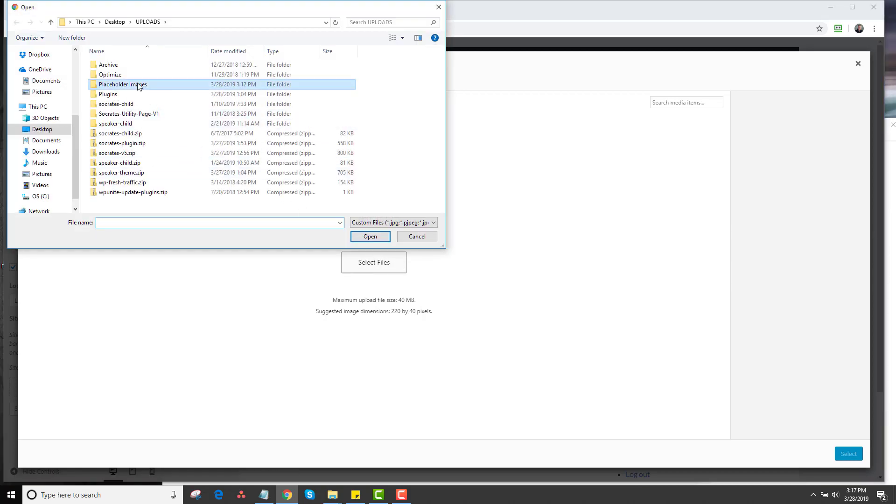
pyautogui.doubleClick(138, 85)
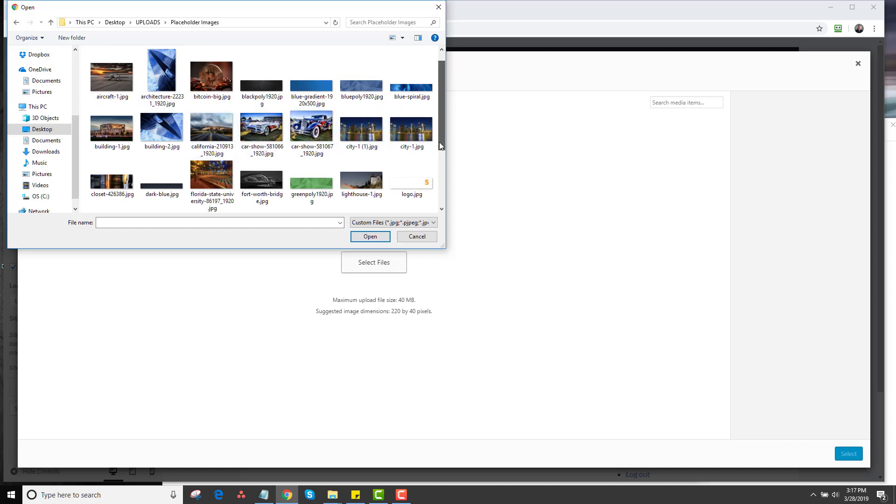
pyautogui.moveTo(439, 146); pyautogui.dragTo(440, 186)
pyautogui.doubleClick(121, 147)
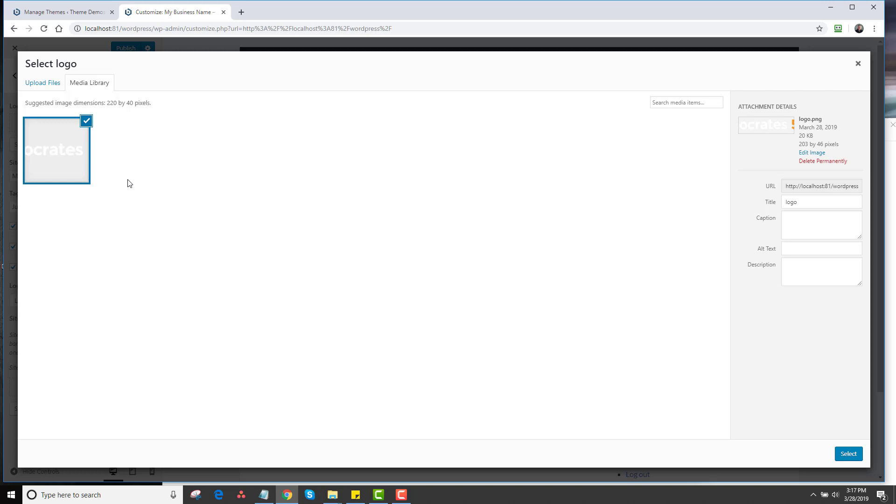
pyautogui.click(848, 454)
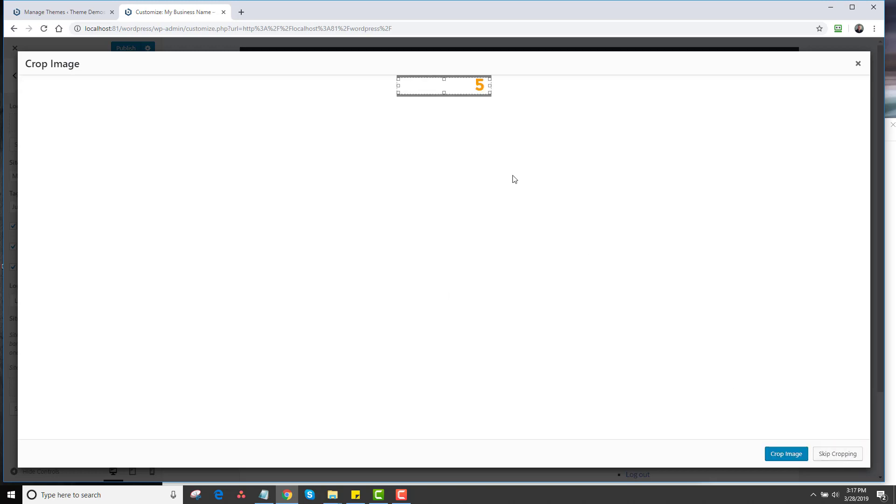
pyautogui.click(840, 455)
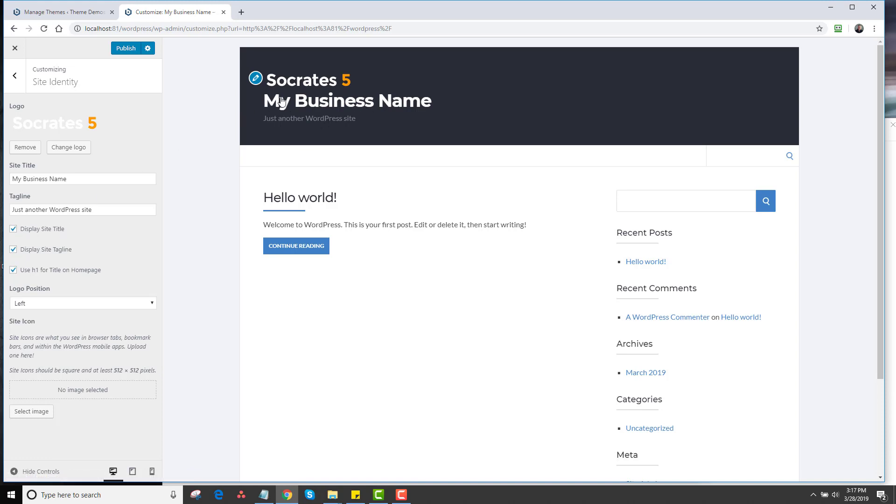
# Hide title and tagline, then try centre and right logo positions before returning to left.
pyautogui.click(13, 229)
pyautogui.click(13, 249)
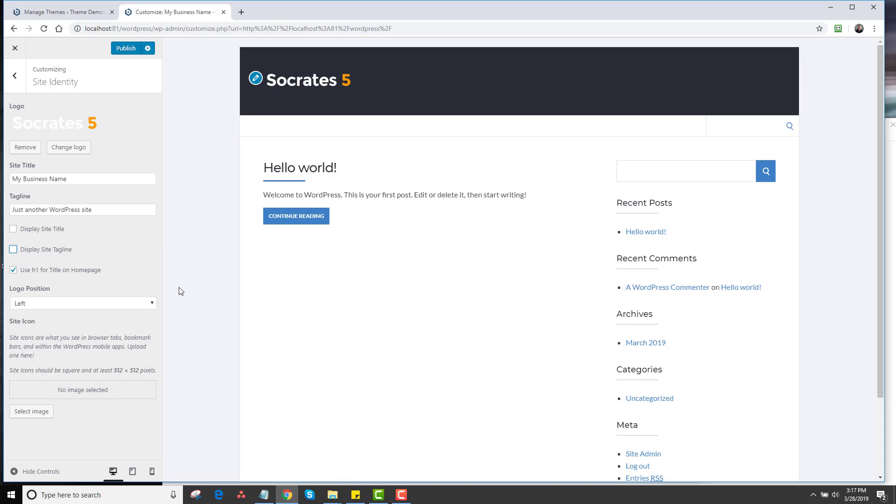
pyautogui.click(117, 302)
pyautogui.click(116, 324)
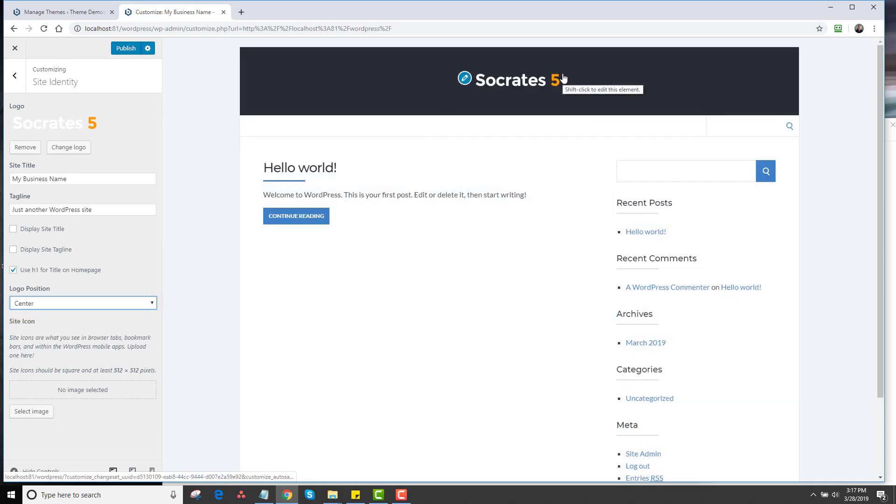
pyautogui.click(109, 304)
pyautogui.click(98, 333)
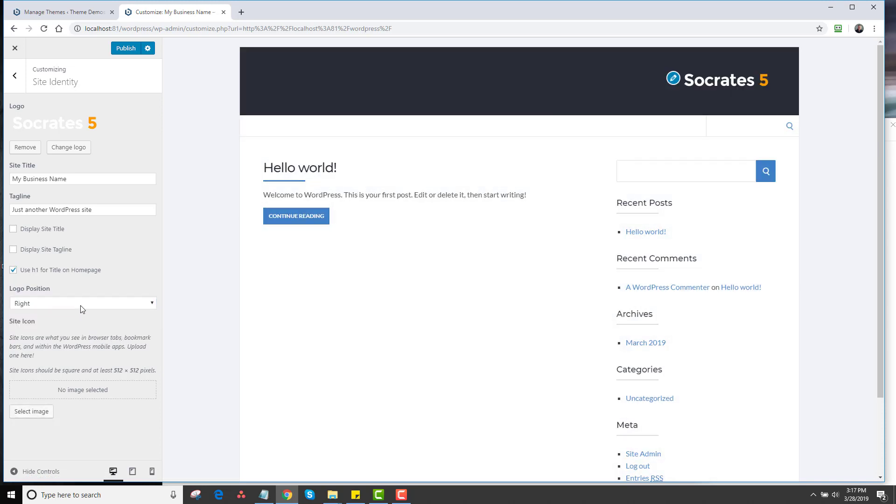
pyautogui.click(81, 304)
pyautogui.click(70, 313)
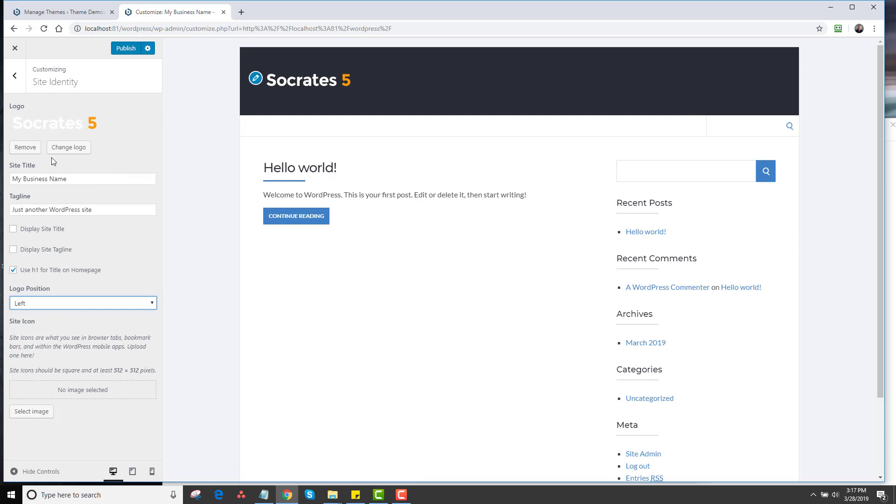
# Remove the logo and turn the site title and tagline display back on.
pyautogui.click(36, 152)
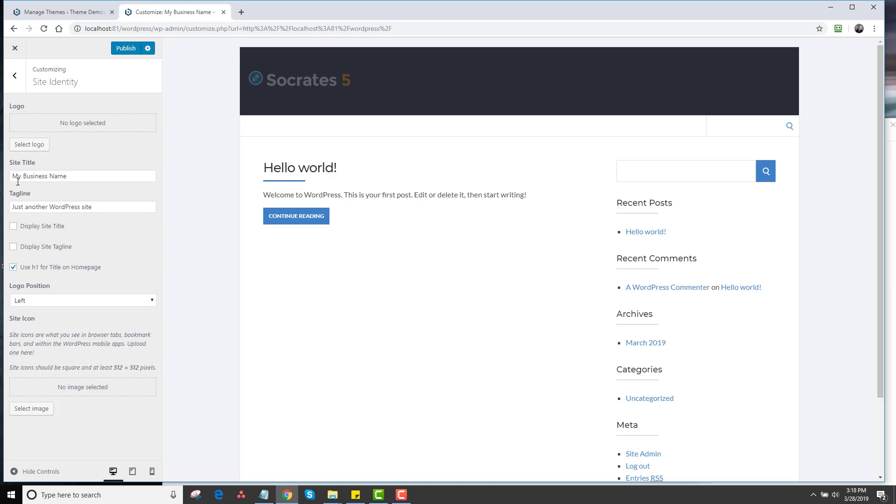
pyautogui.click(13, 226)
pyautogui.click(13, 247)
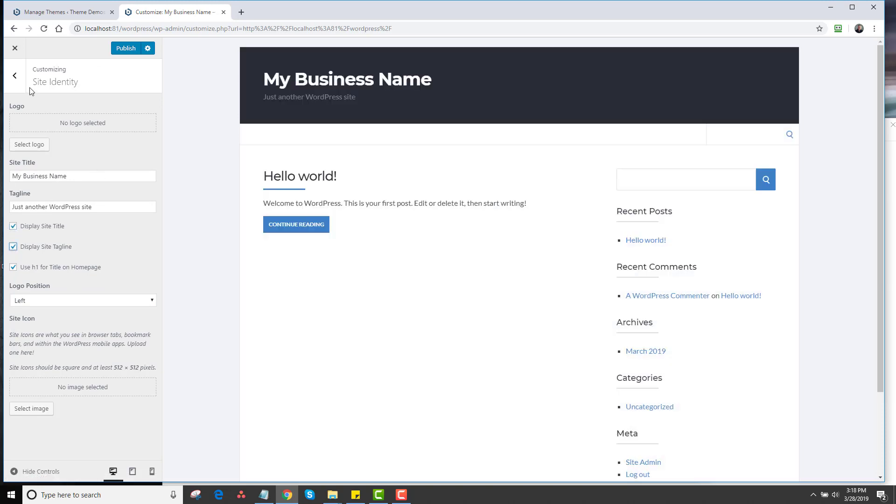
pyautogui.click(22, 87)
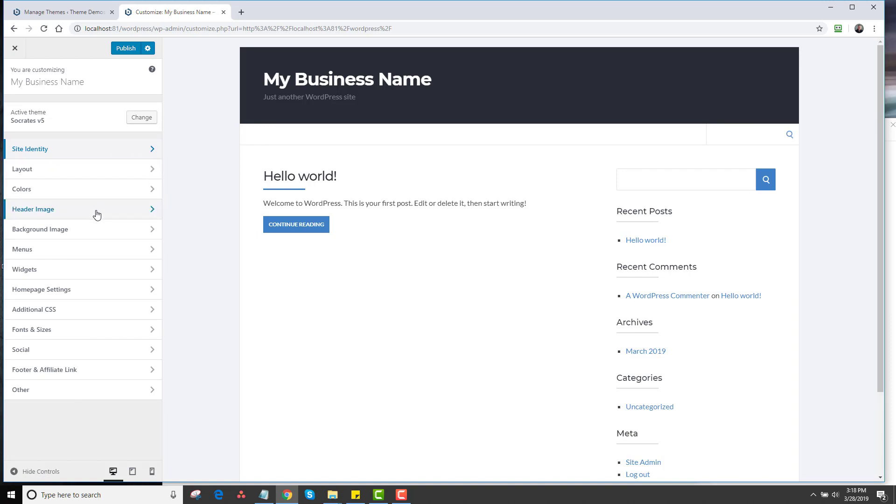
# Upload the blue gradient image and apply it as the header image.
pyautogui.click(96, 214)
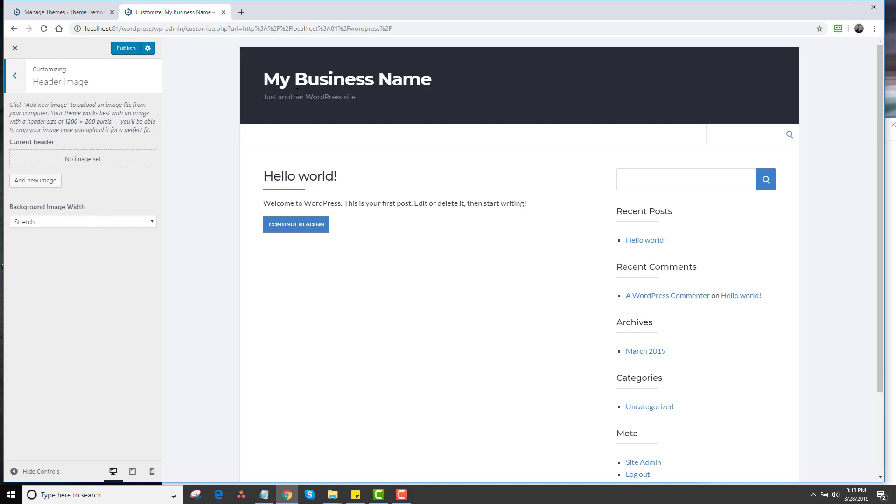
pyautogui.click(46, 181)
pyautogui.click(54, 87)
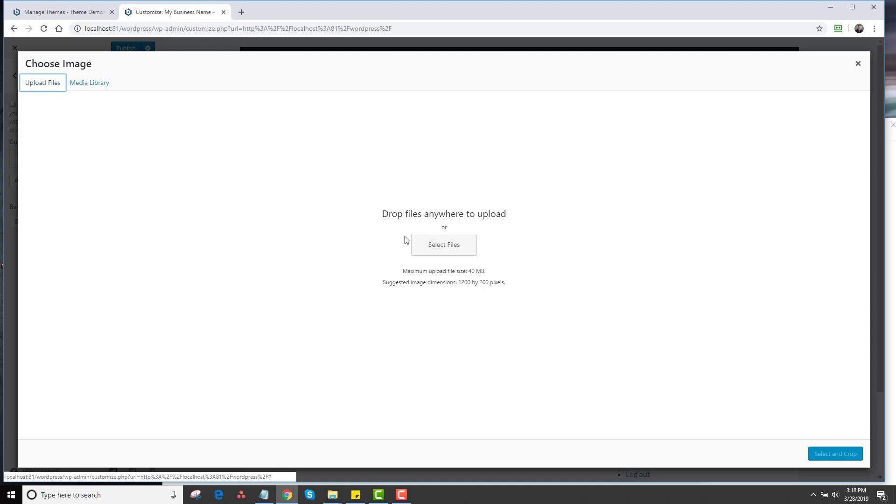
pyautogui.click(435, 247)
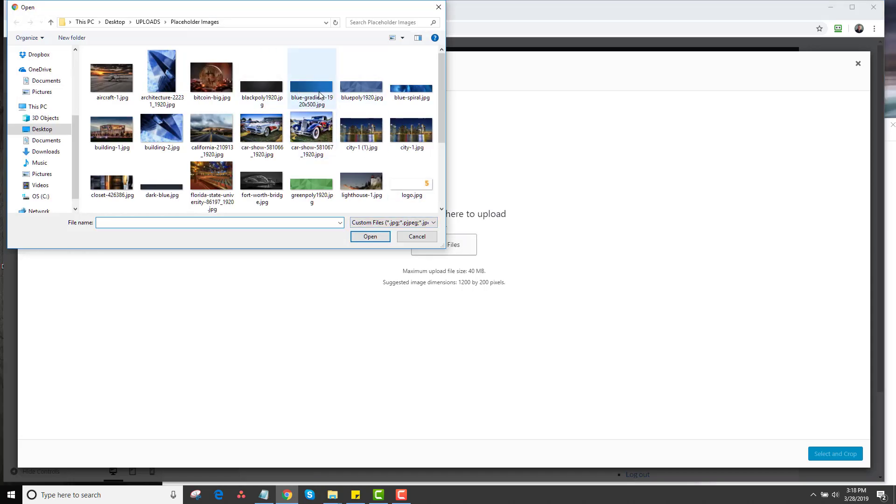
pyautogui.doubleClick(320, 93)
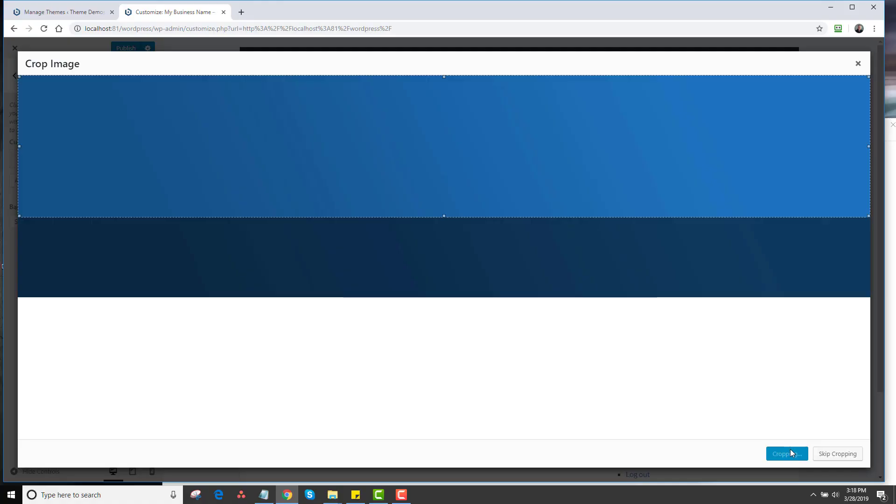
pyautogui.click(790, 449)
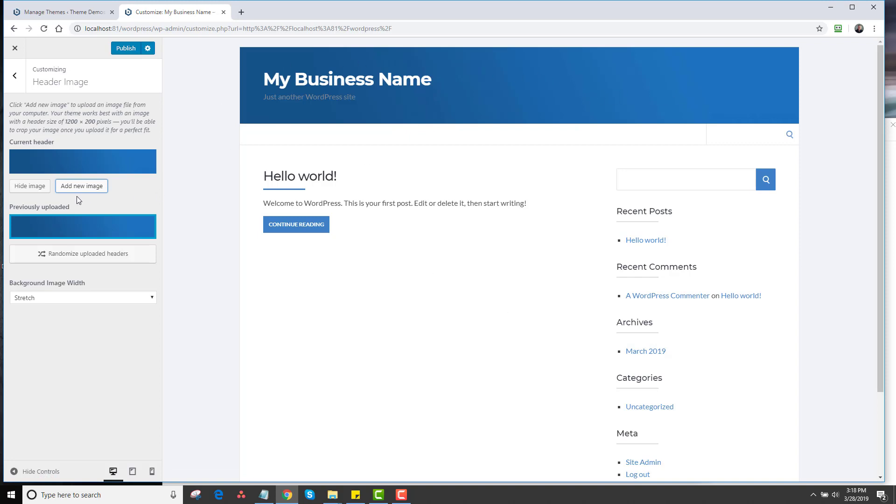
# Upload city-1 (1).jpg, crop it, and use it as the header image instead.
pyautogui.click(96, 185)
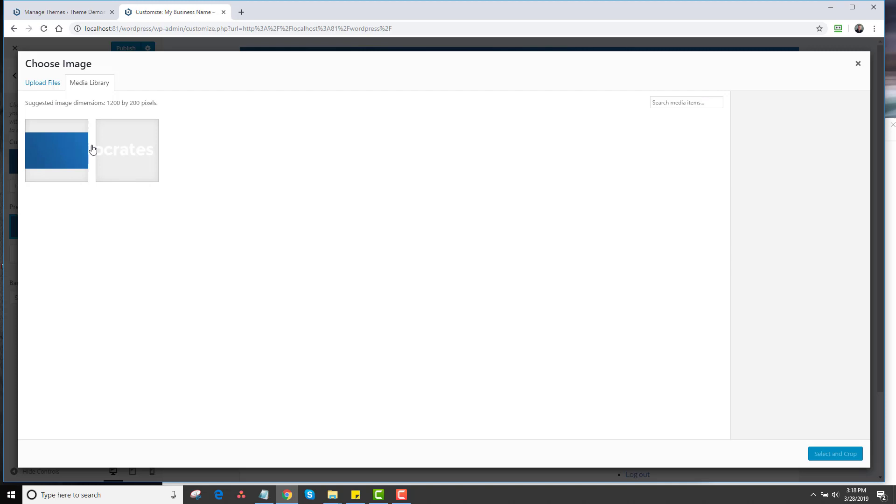
pyautogui.click(47, 88)
pyautogui.click(438, 252)
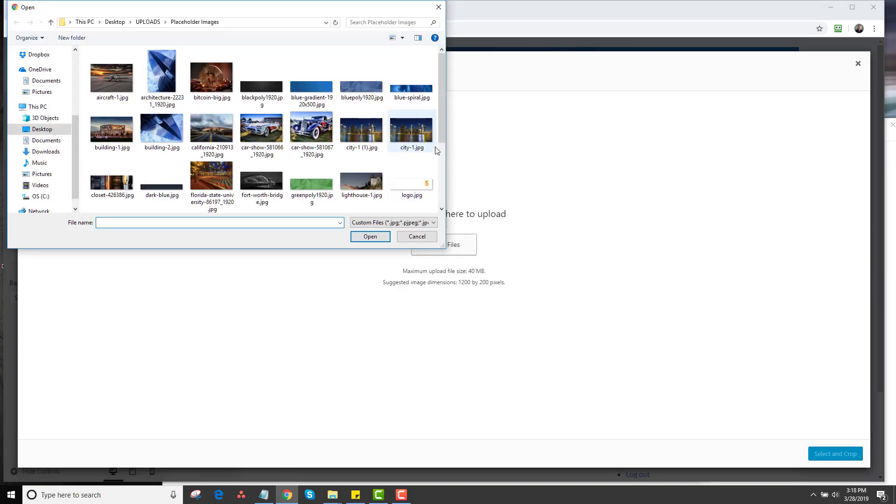
pyautogui.doubleClick(365, 132)
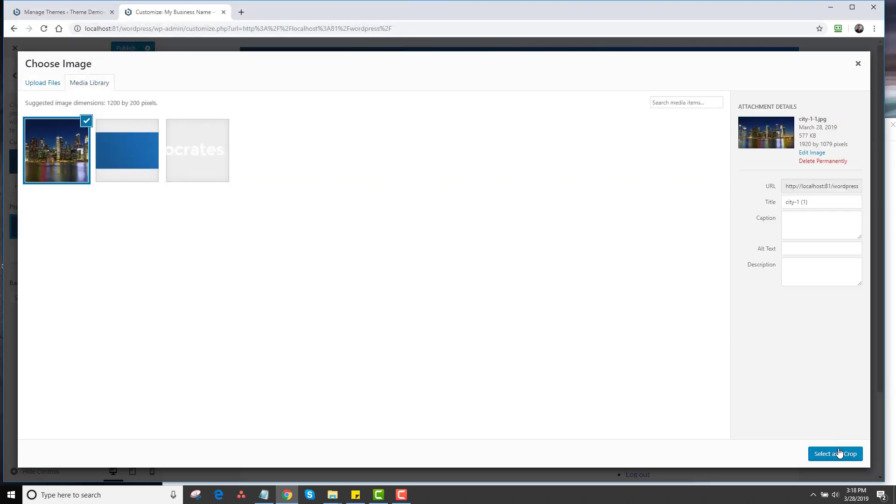
pyautogui.click(825, 455)
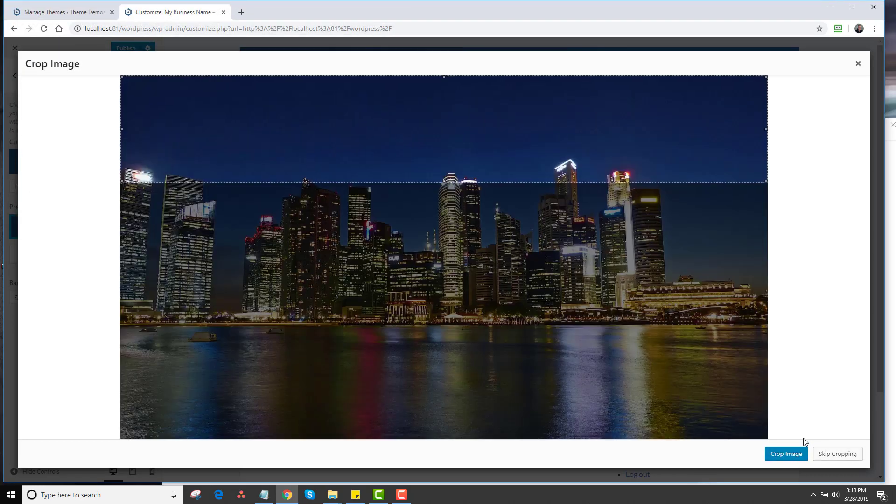
pyautogui.click(788, 454)
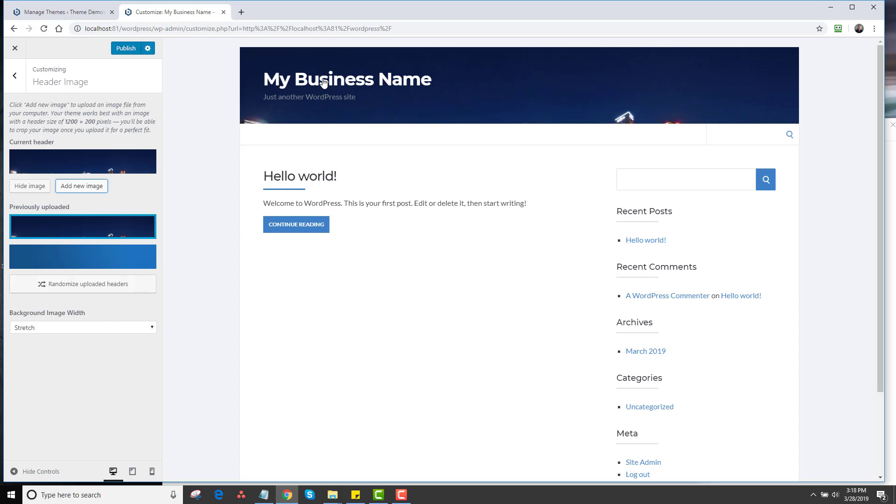
pyautogui.moveTo(142, 230)
pyautogui.moveTo(78, 259)
# Set the Layout section's General Layout to Full.
pyautogui.click(15, 77)
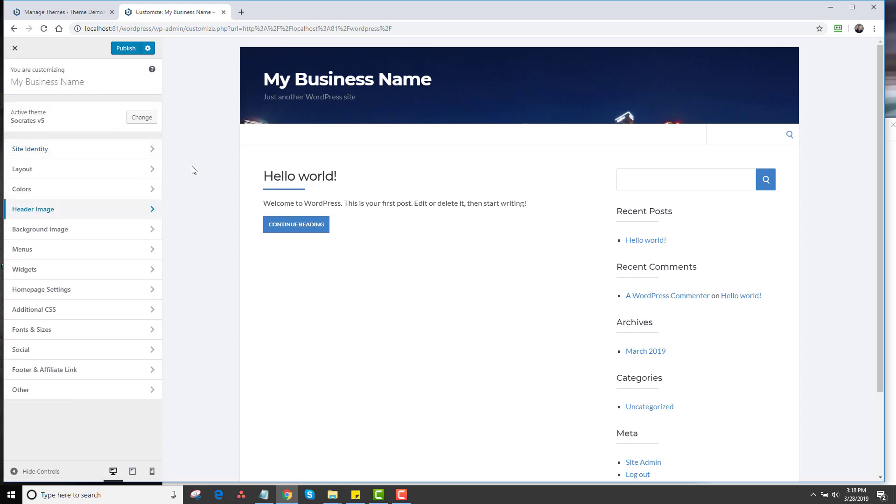
pyautogui.click(121, 174)
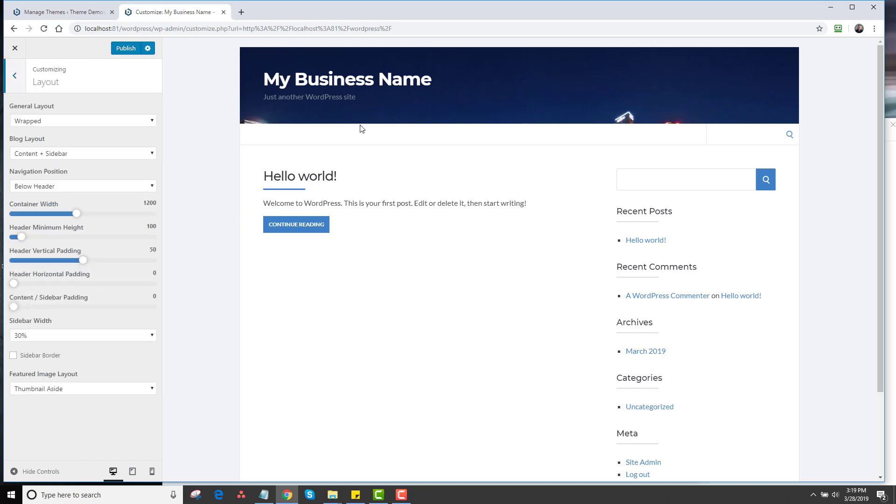
pyautogui.click(133, 121)
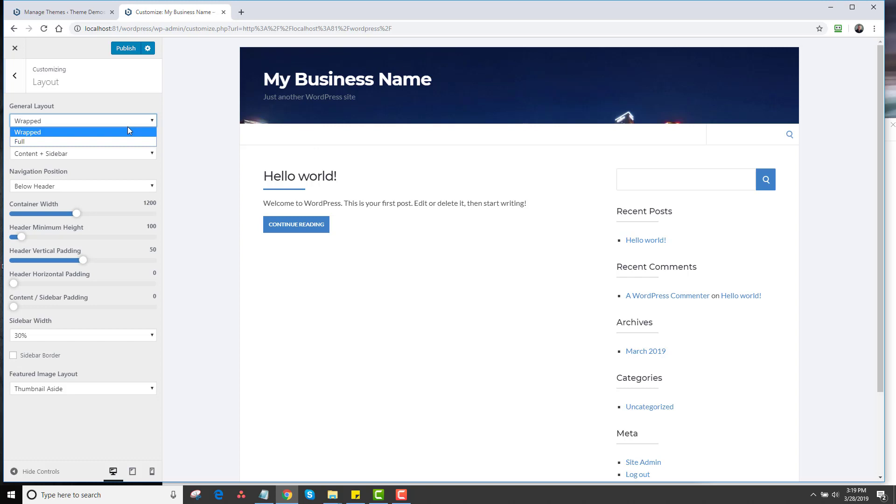
pyautogui.click(121, 139)
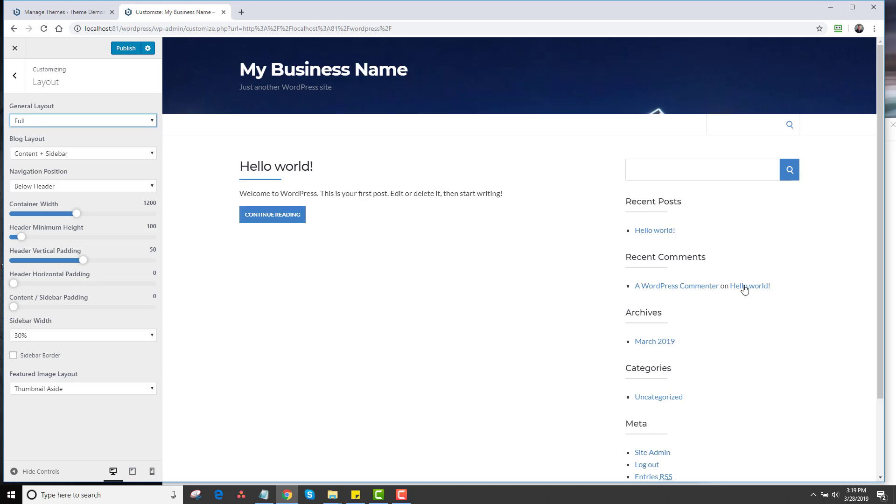
# Try a no-sidebar Blog Layout, then restore Content + Sidebar.
pyautogui.click(124, 156)
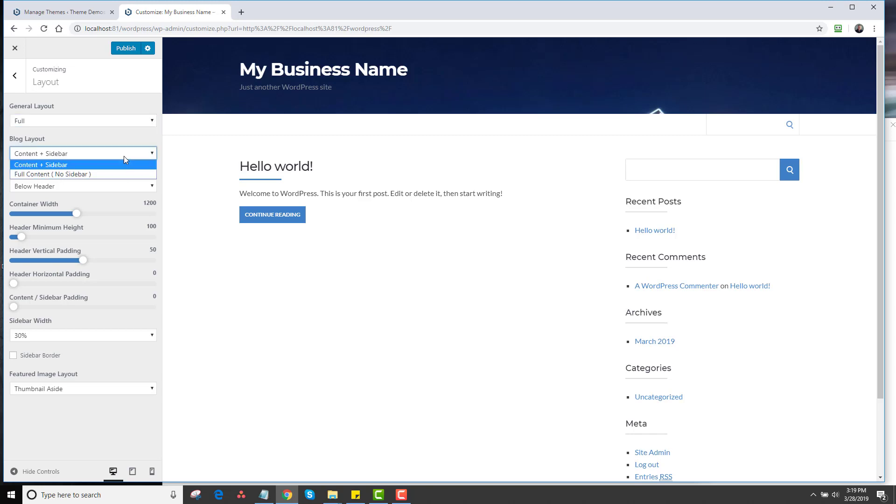
pyautogui.click(116, 174)
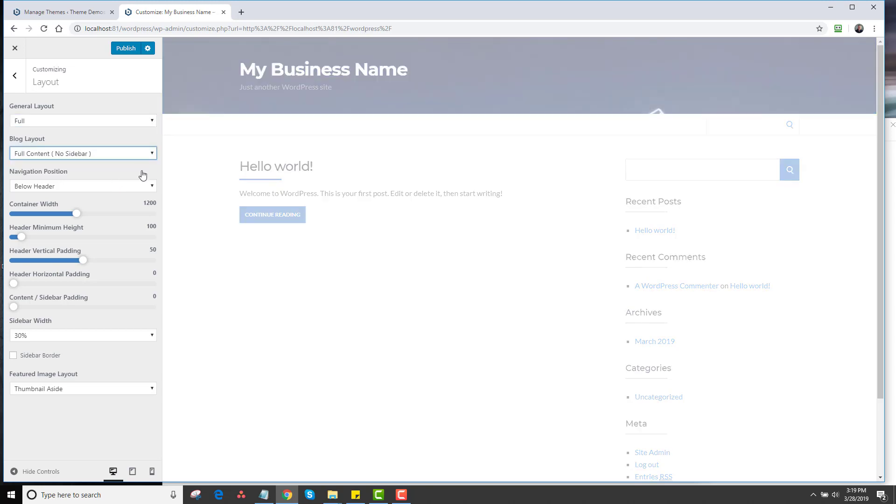
pyautogui.click(117, 156)
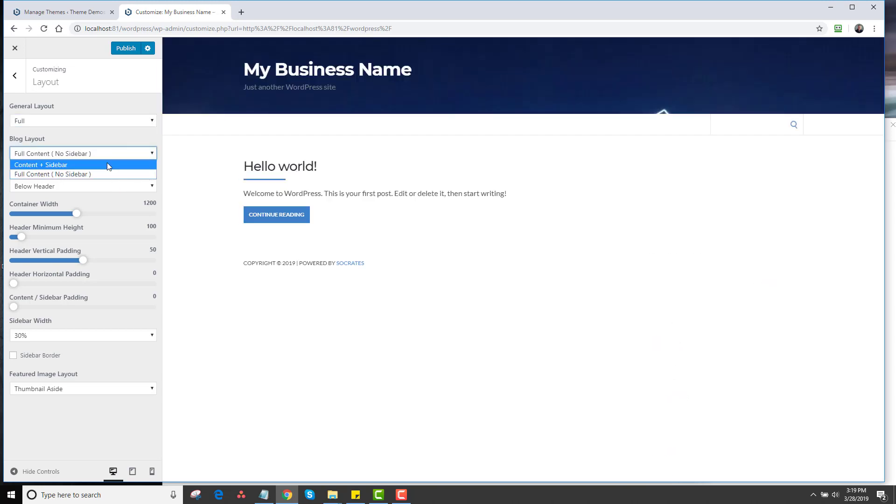
pyautogui.click(108, 165)
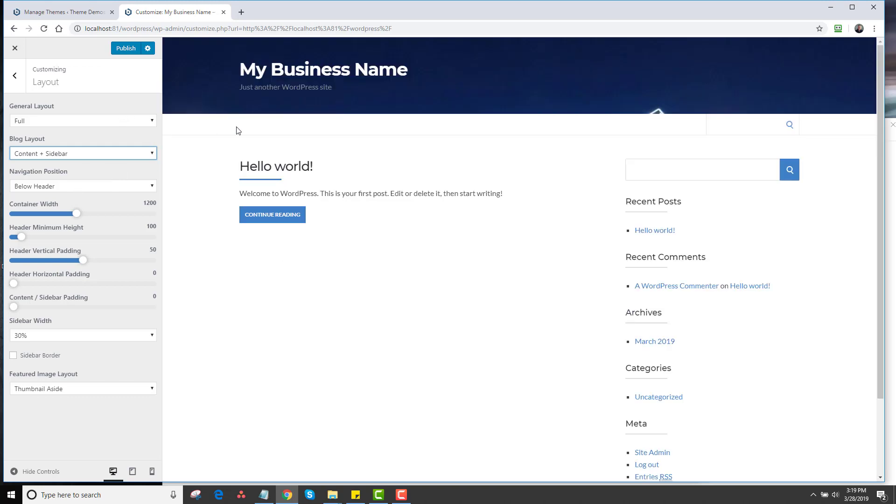
# Try In Header and centred navigation positions, then settle on Below Header.
pyautogui.click(87, 187)
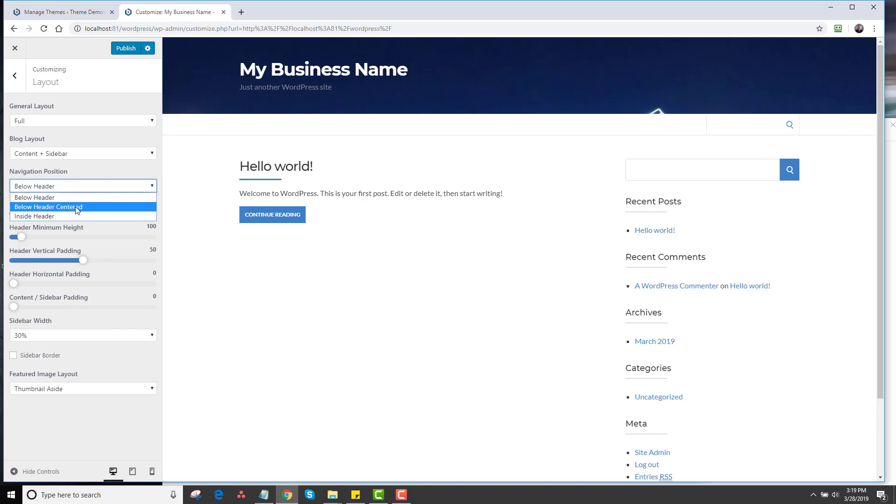
pyautogui.click(74, 216)
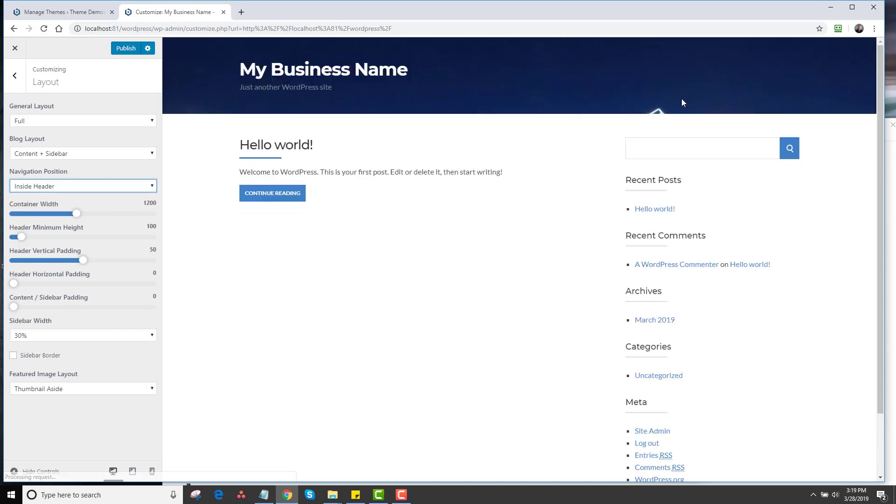
pyautogui.click(72, 188)
pyautogui.click(68, 204)
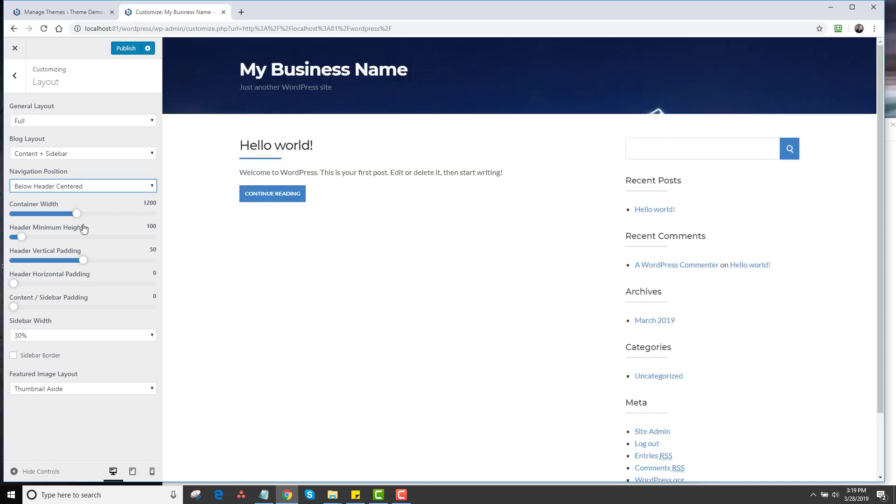
pyautogui.click(60, 190)
pyautogui.click(63, 206)
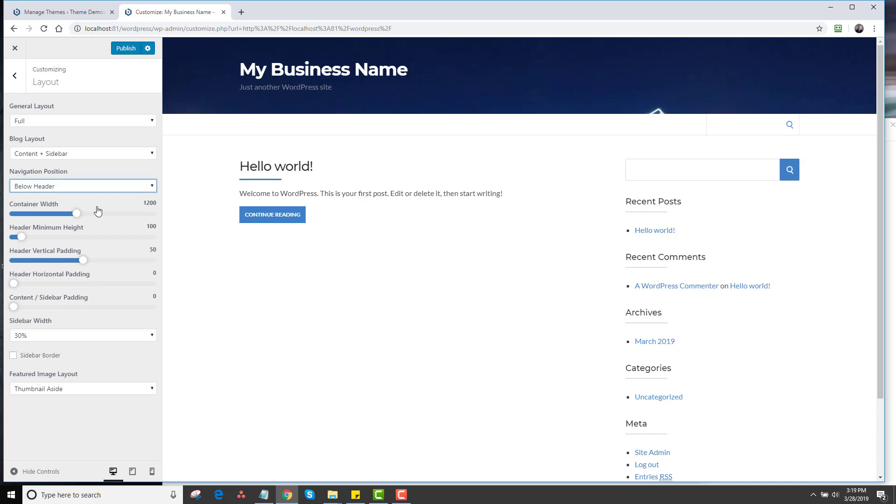
# Adjust the Container Width slider between 1085 and 1385, finally setting it to 1200.
pyautogui.moveTo(82, 214); pyautogui.dragTo(59, 214)
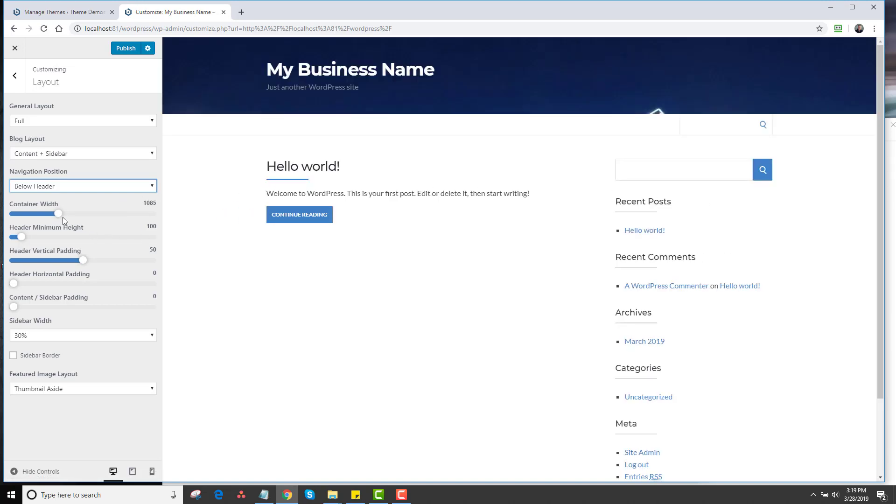
pyautogui.click(61, 215)
pyautogui.moveTo(81, 218); pyautogui.dragTo(106, 214)
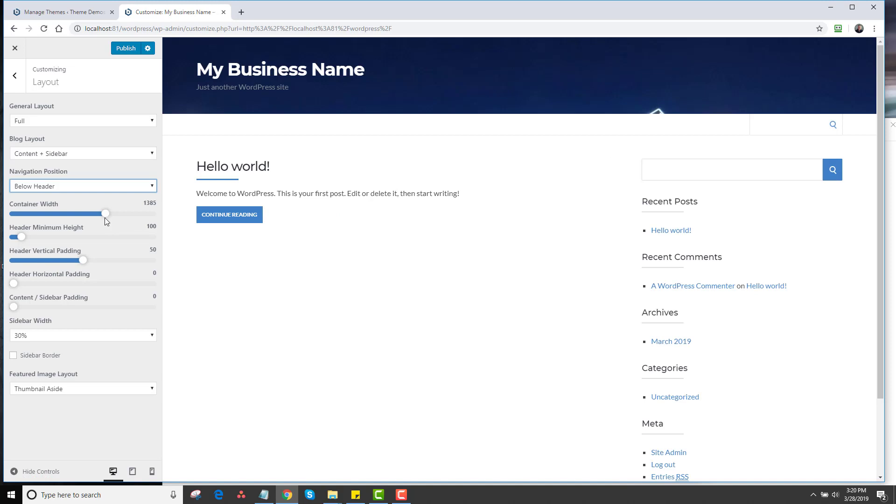
pyautogui.moveTo(105, 215); pyautogui.dragTo(77, 215)
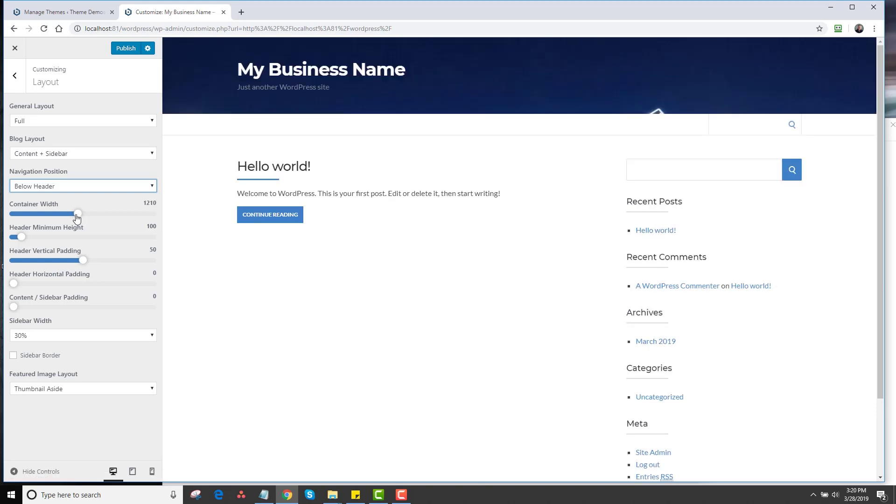
pyautogui.moveTo(77, 215); pyautogui.dragTo(78, 215)
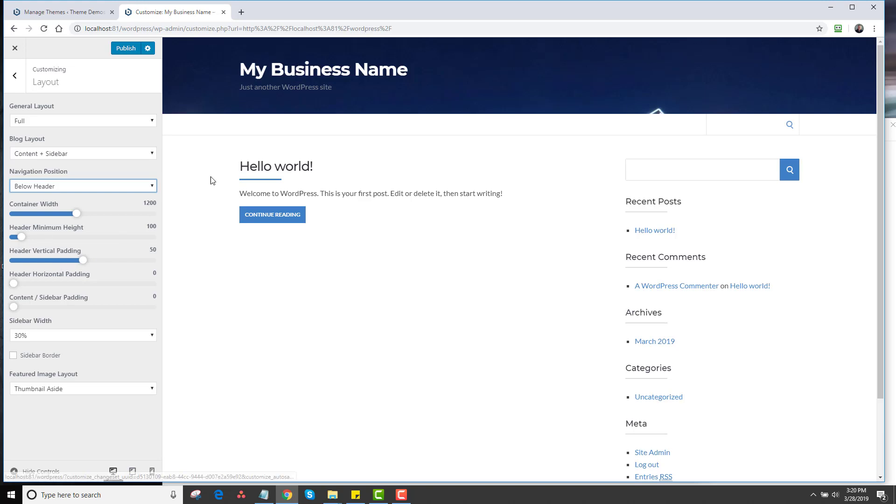
# Test header padding and minimum height, restore padding to 50, and enable Sidebar Border.
pyautogui.moveTo(67, 264); pyautogui.dragTo(50, 261)
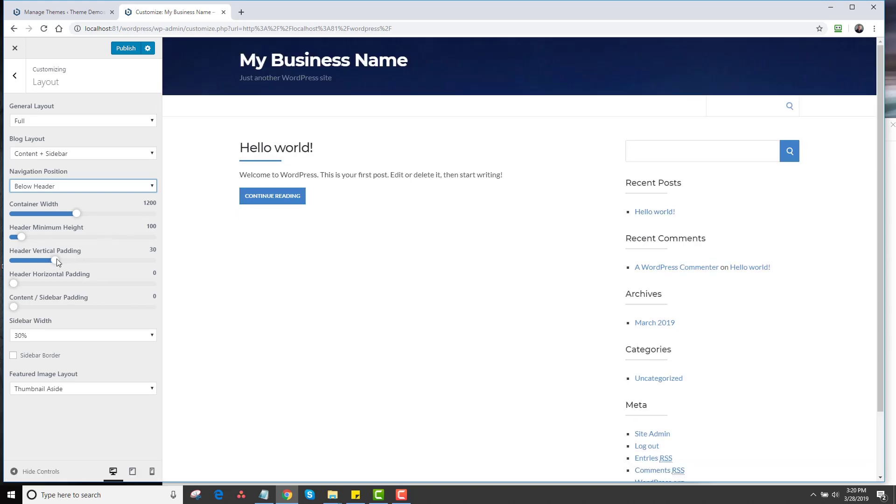
pyautogui.moveTo(56, 260); pyautogui.dragTo(69, 259)
pyautogui.moveTo(26, 240); pyautogui.dragTo(34, 237)
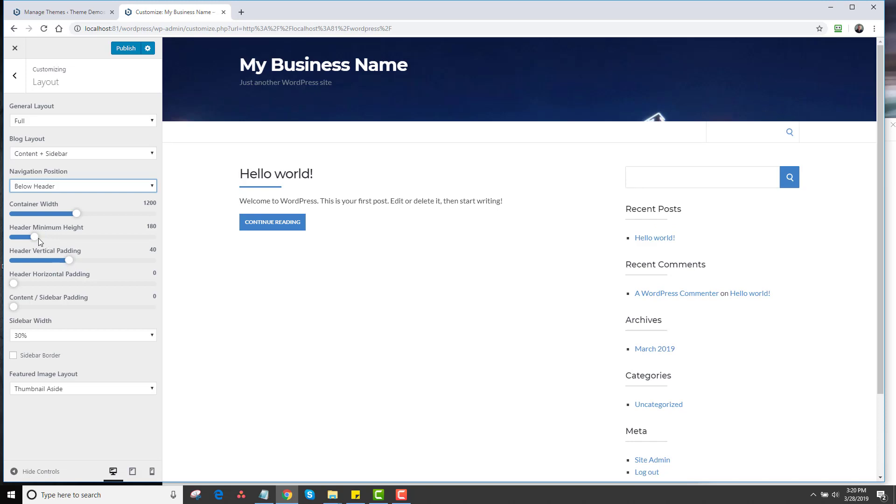
pyautogui.moveTo(35, 237); pyautogui.dragTo(22, 237)
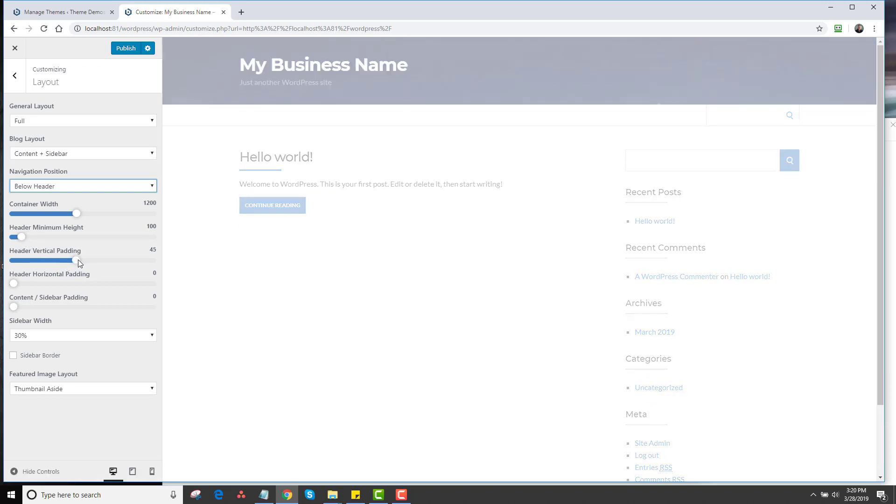
pyautogui.moveTo(77, 260); pyautogui.dragTo(82, 259)
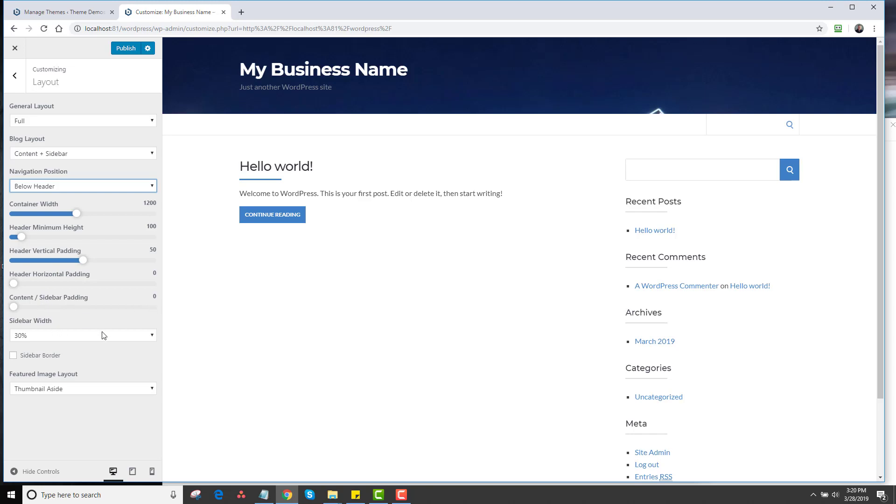
pyautogui.click(13, 355)
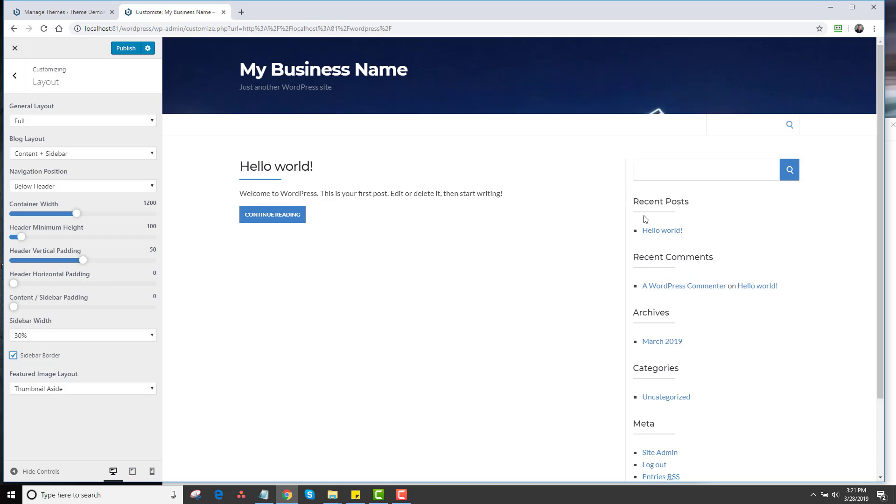
# Try red for both the heading colour and the Accent & Button colour.
pyautogui.click(14, 75)
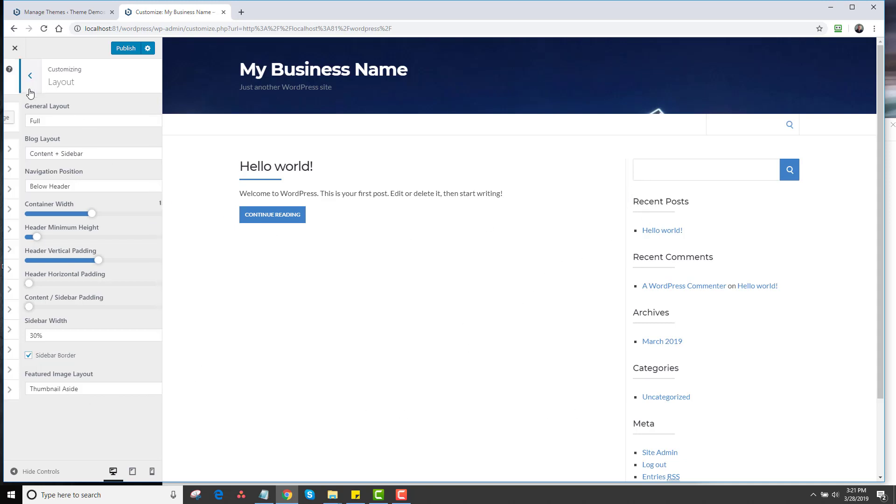
pyautogui.click(96, 199)
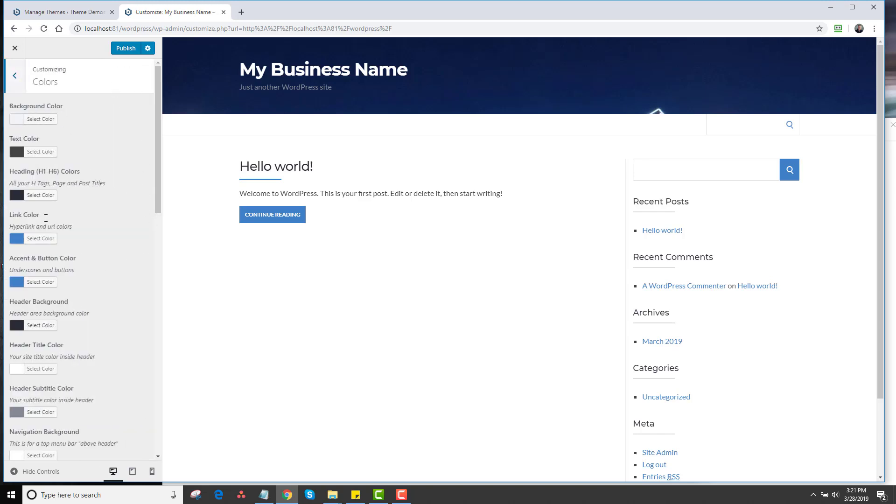
pyautogui.click(16, 197)
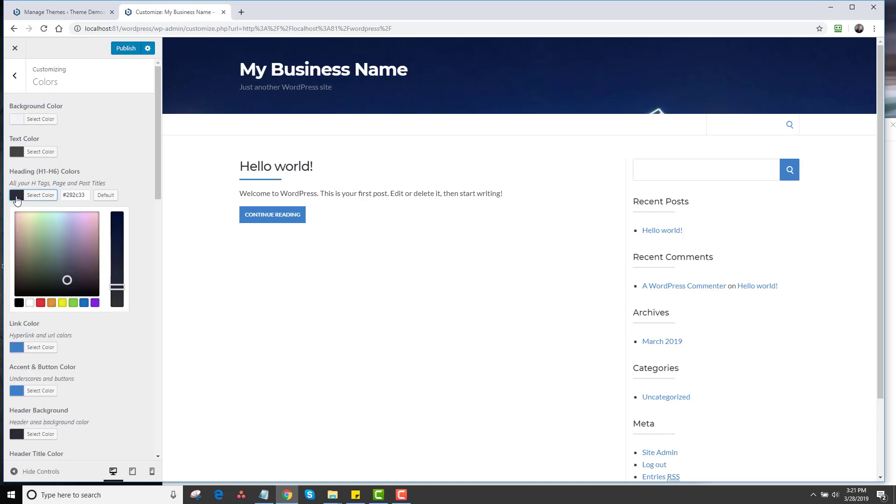
pyautogui.click(41, 303)
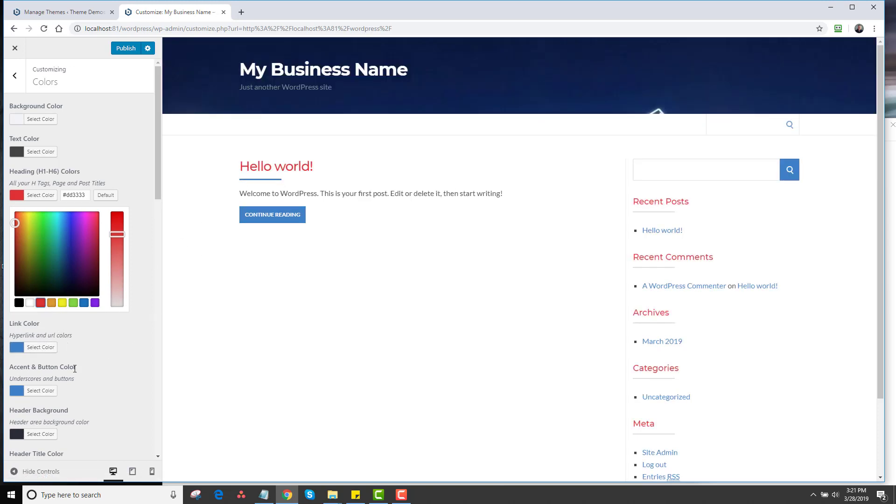
pyautogui.click(41, 391)
pyautogui.click(41, 389)
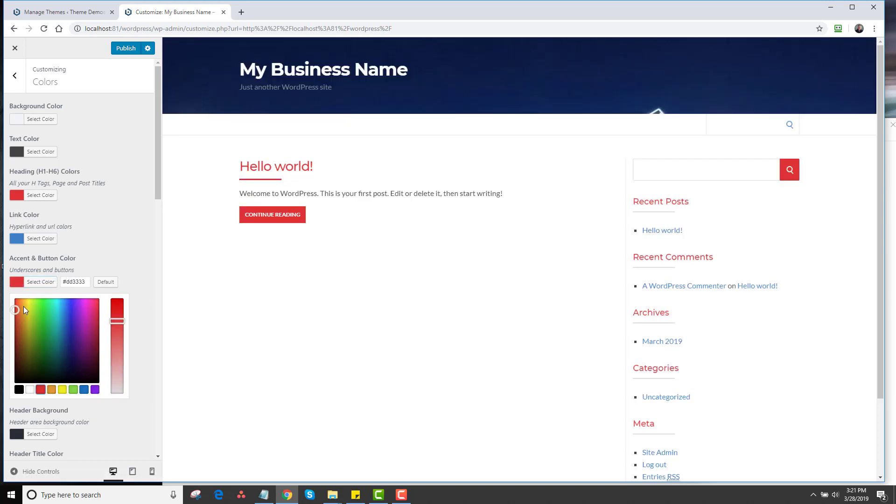
# Reset both colours to default (#4082c8 accent, #292c33 headings) and go back to the sections.
pyautogui.click(106, 282)
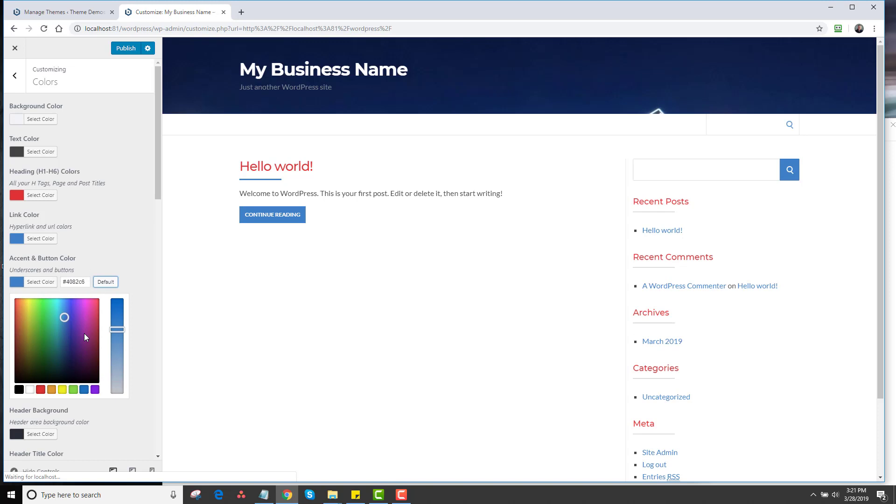
pyautogui.click(47, 196)
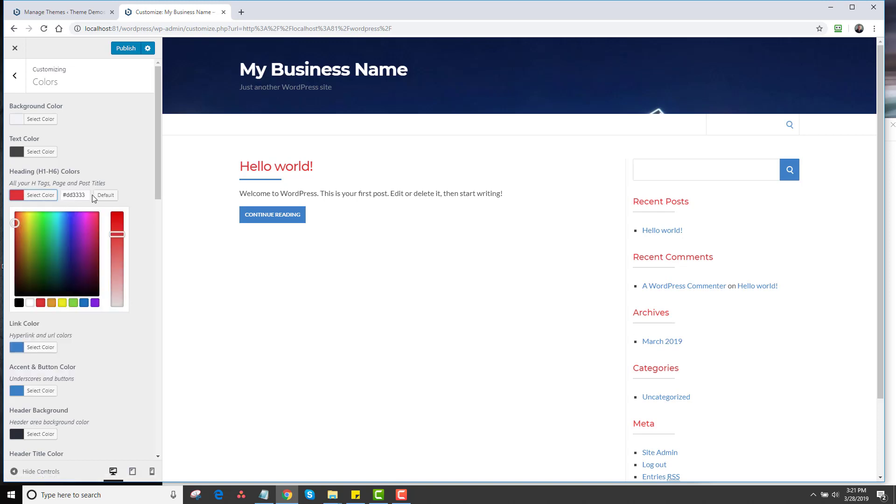
pyautogui.click(105, 195)
pyautogui.moveTo(159, 181); pyautogui.dragTo(150, 105)
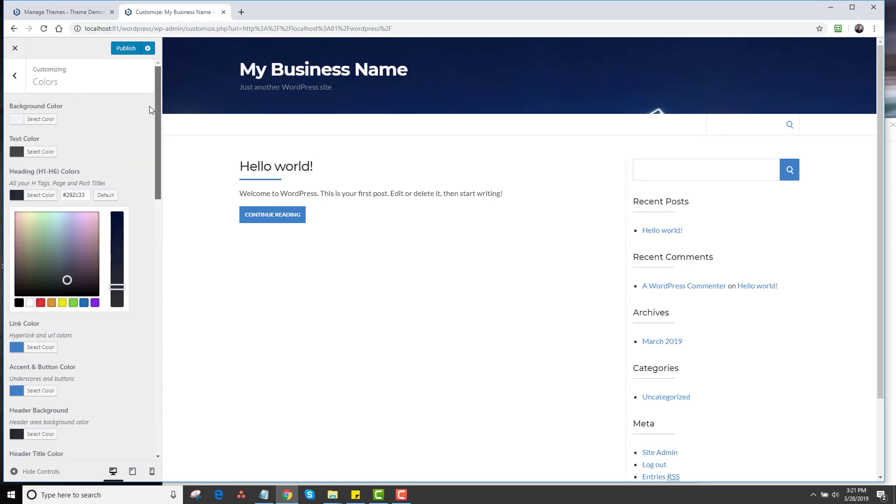
pyautogui.click(14, 75)
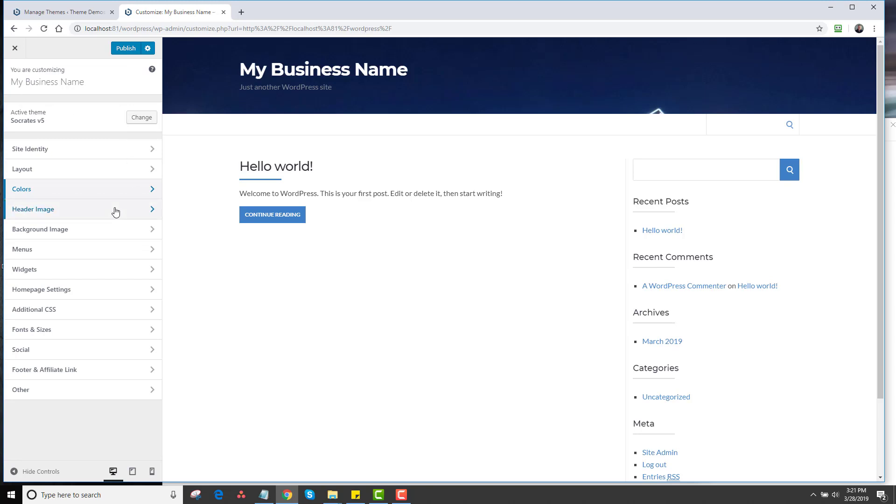
# Set the General Layout to Wrapped.
pyautogui.click(74, 175)
pyautogui.click(63, 123)
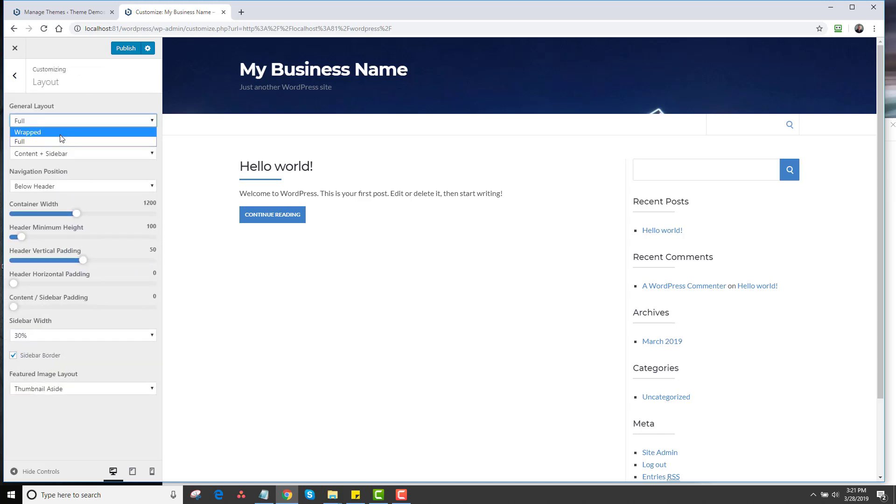
pyautogui.click(61, 134)
pyautogui.click(14, 77)
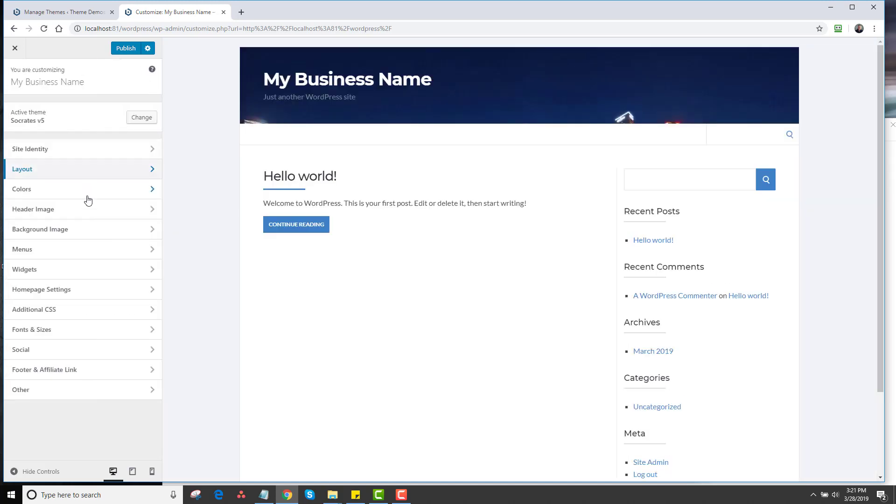
# Try the city skyline photo as the background image, then remove it.
pyautogui.click(89, 229)
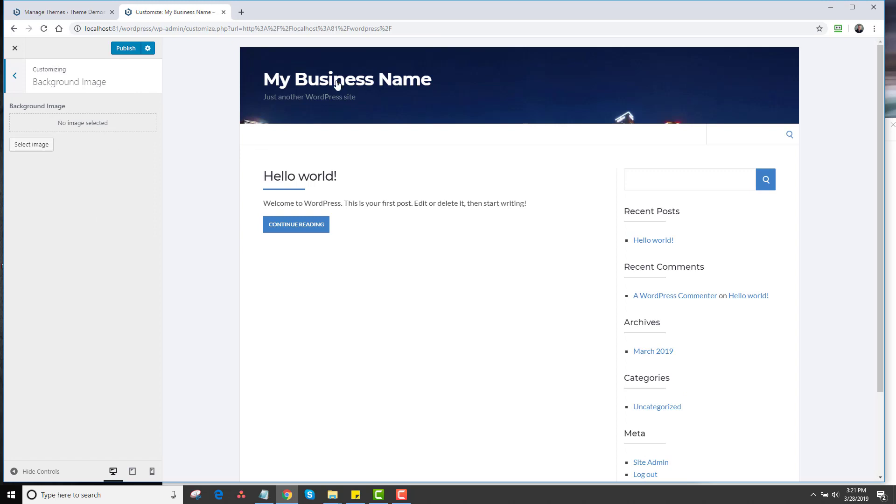
pyautogui.click(30, 145)
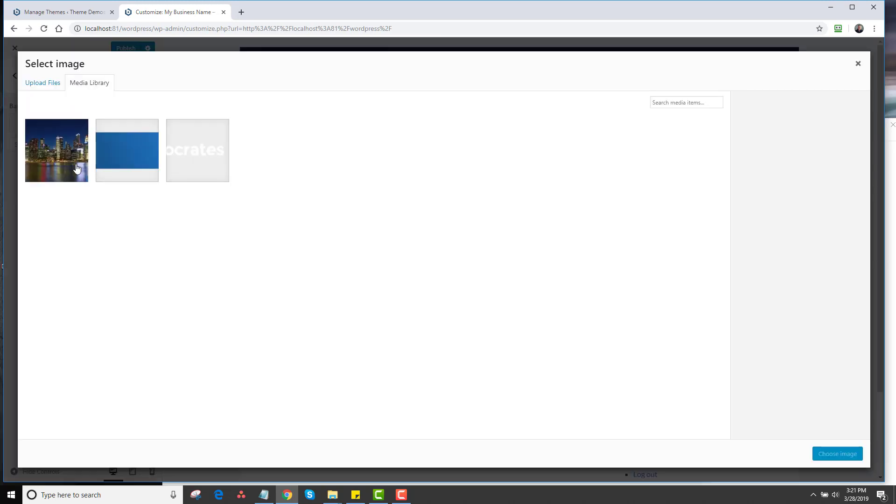
pyautogui.click(74, 169)
pyautogui.click(848, 458)
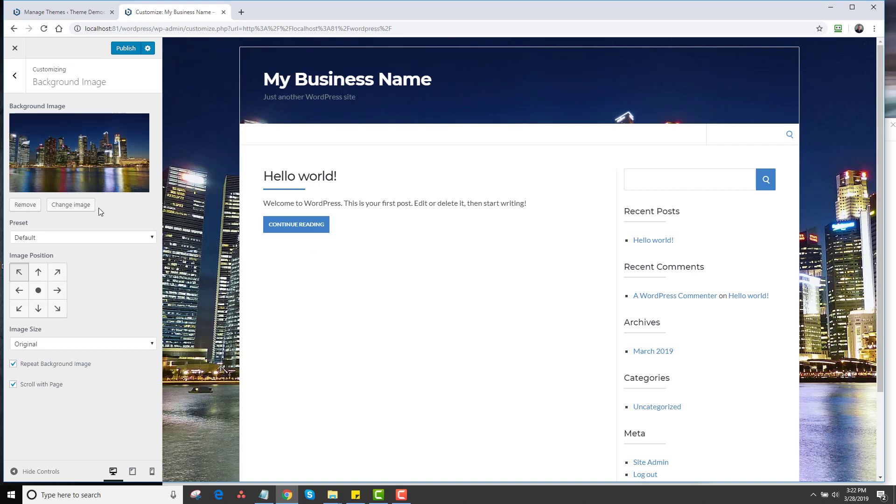
pyautogui.click(25, 206)
pyautogui.click(15, 75)
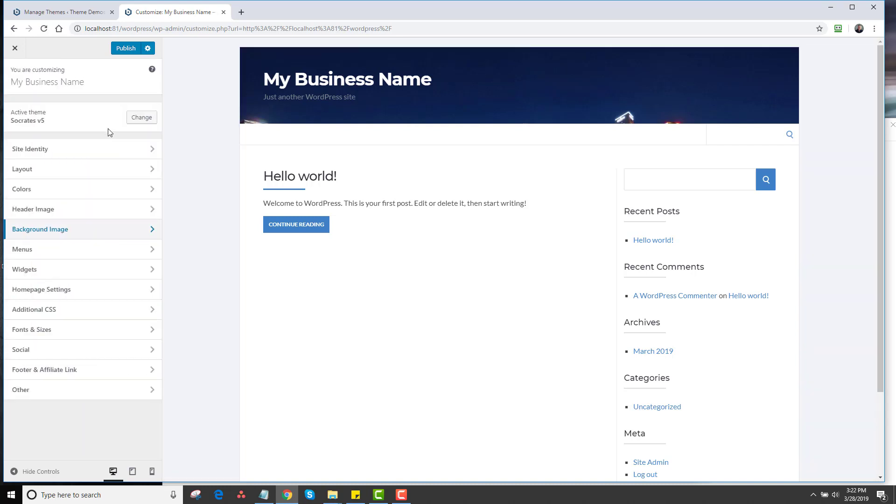
# Create a new menu assigned to the Primary location.
pyautogui.click(134, 250)
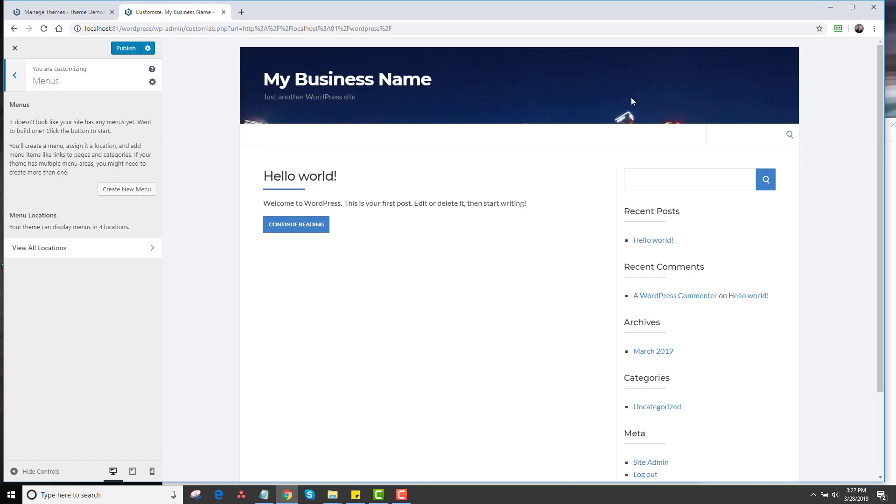
pyautogui.click(150, 190)
pyautogui.click(31, 120)
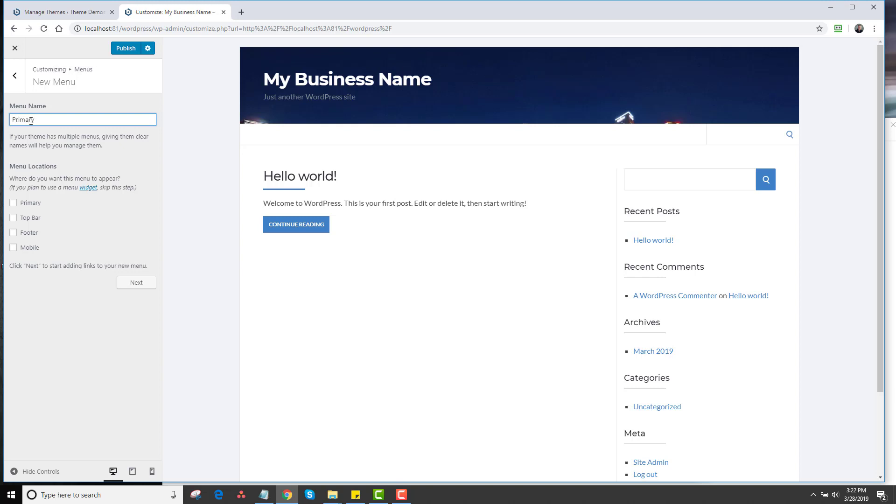
pyautogui.moveTo(30, 120); pyautogui.dragTo(30, 153)
pyautogui.click(29, 203)
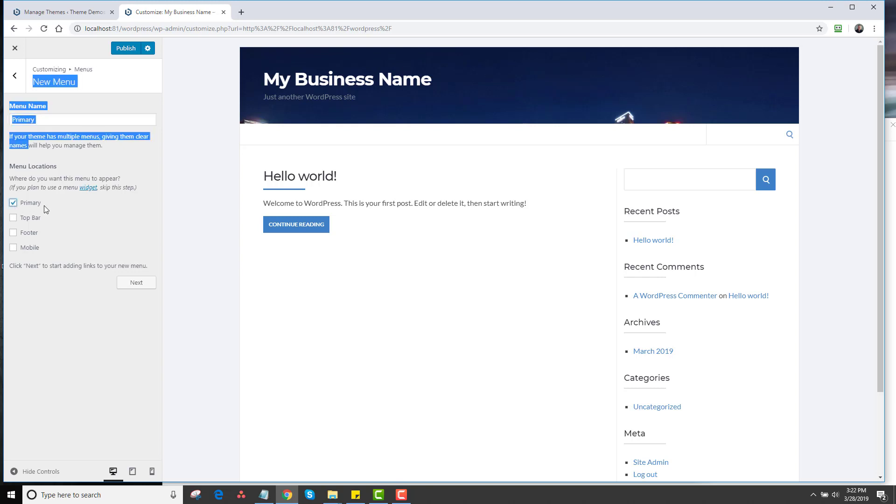
pyautogui.click(136, 282)
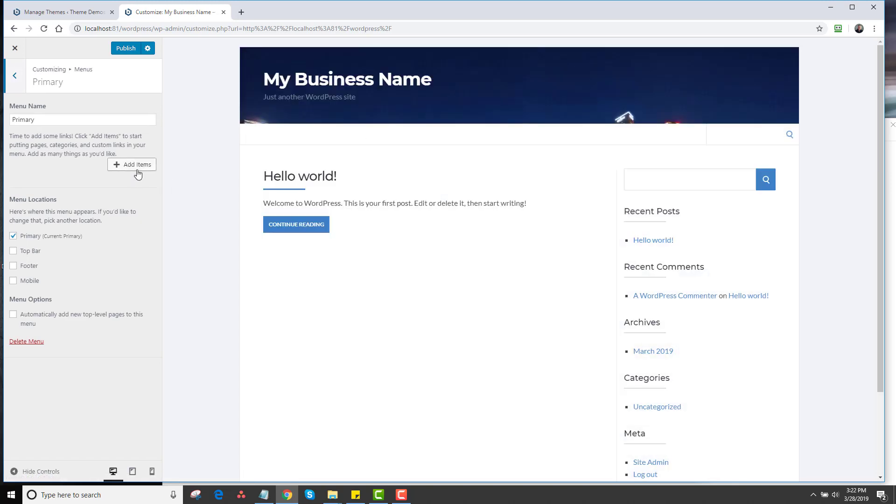
# Add Home and Sample Page to the Primary menu and publish.
pyautogui.click(132, 177)
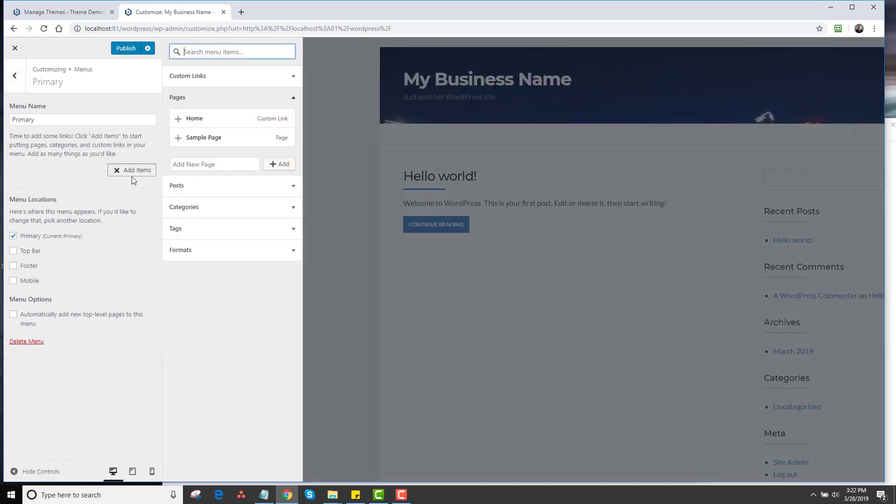
pyautogui.click(220, 120)
pyautogui.click(216, 138)
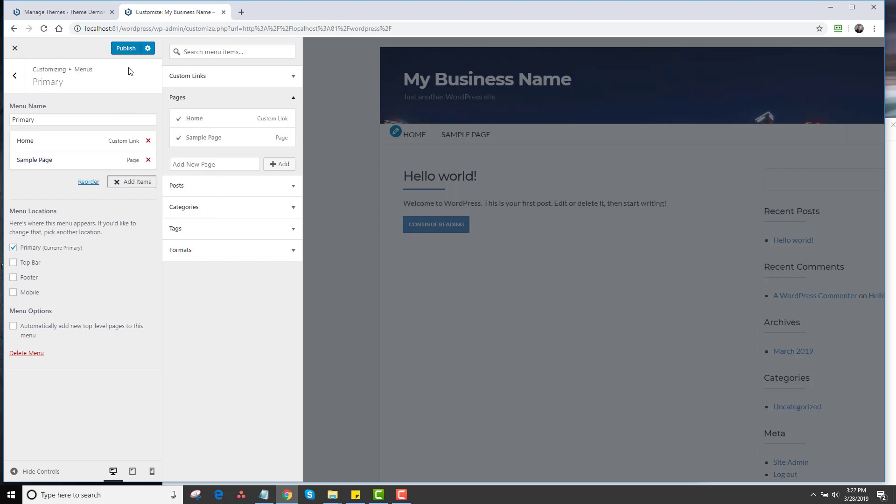
pyautogui.click(127, 49)
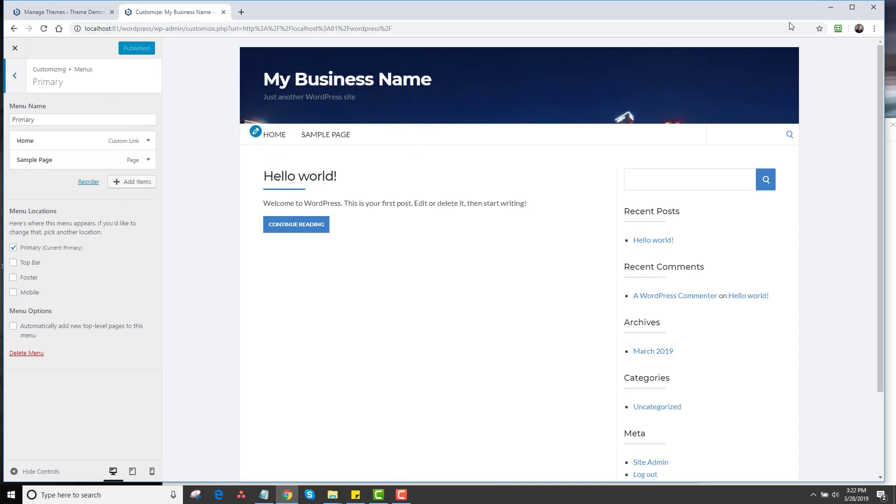
# Tick the Top Bar and Footer locations for the Primary menu and check the footer in the preview.
pyautogui.click(14, 263)
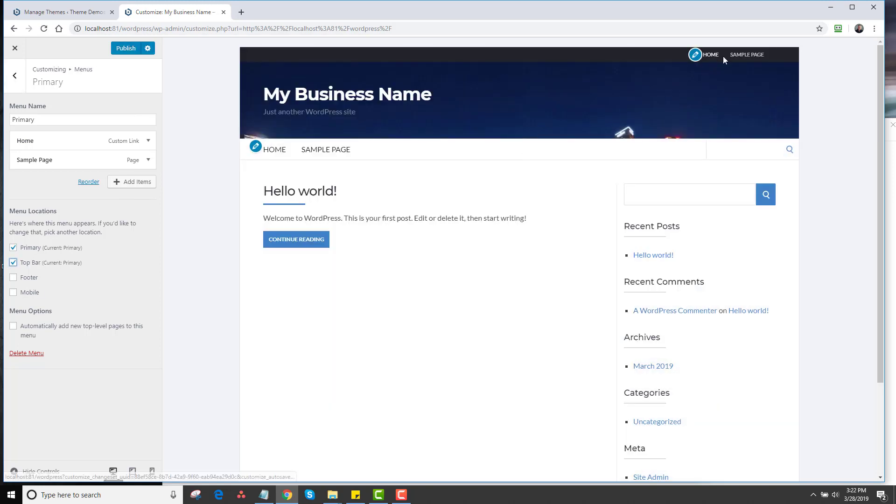
pyautogui.click(13, 277)
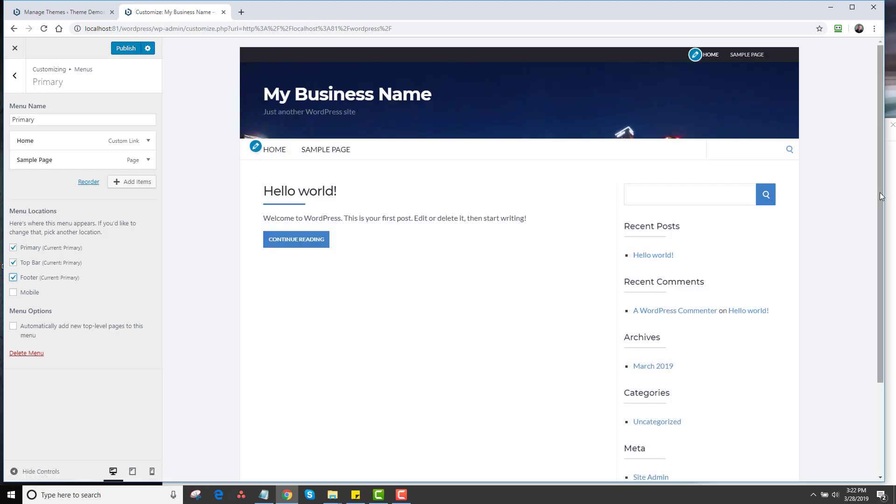
pyautogui.moveTo(880, 193); pyautogui.dragTo(879, 369)
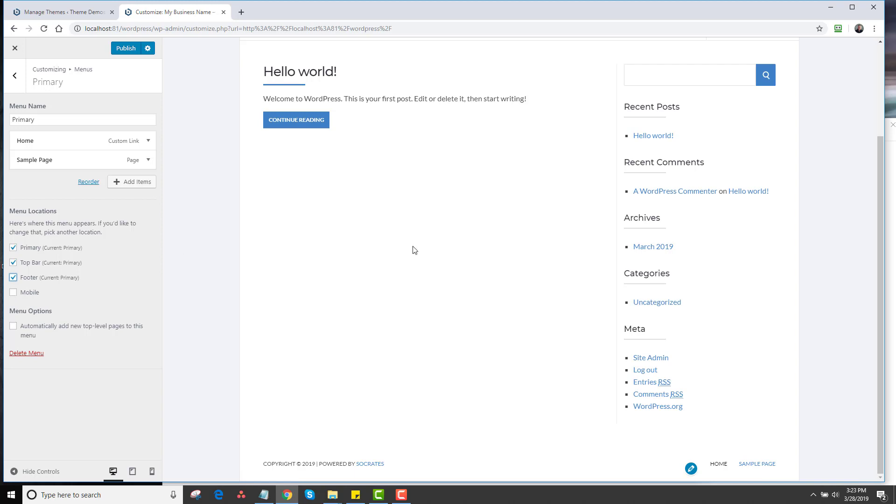
pyautogui.moveTo(876, 239); pyautogui.dragTo(876, 124)
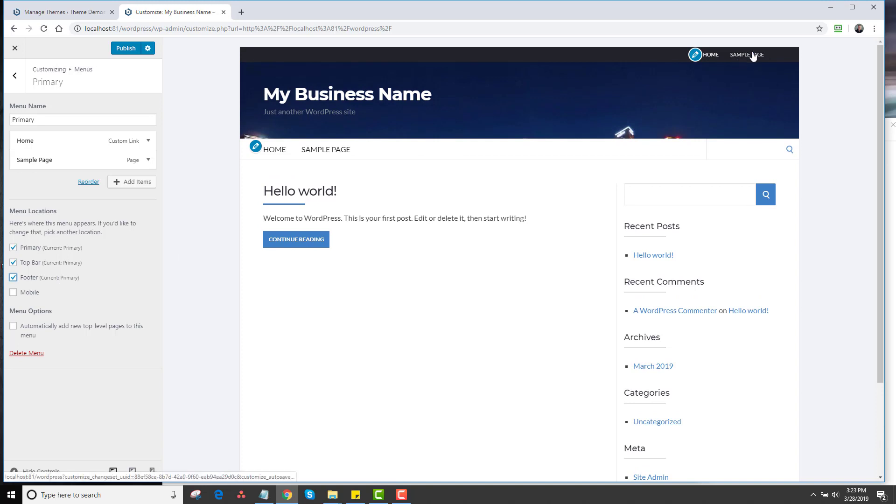
# Remove the Archives widget from the Right Sidebar.
pyautogui.click(15, 75)
pyautogui.click(15, 76)
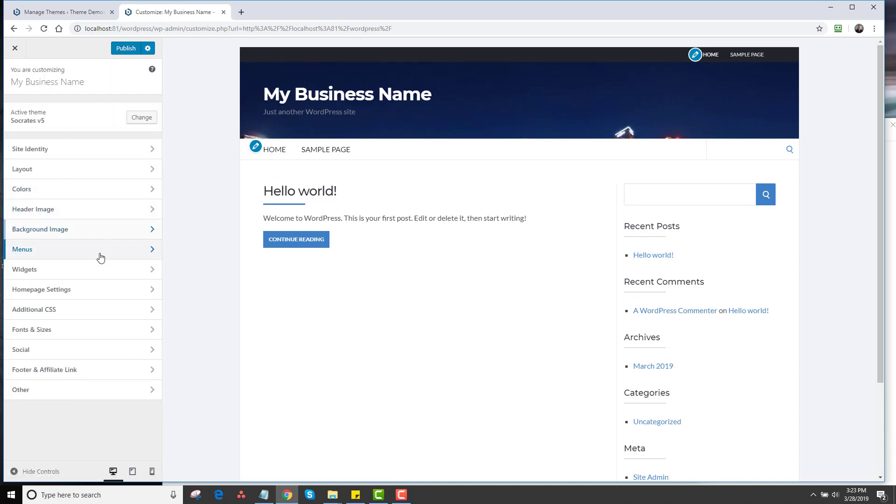
pyautogui.click(90, 267)
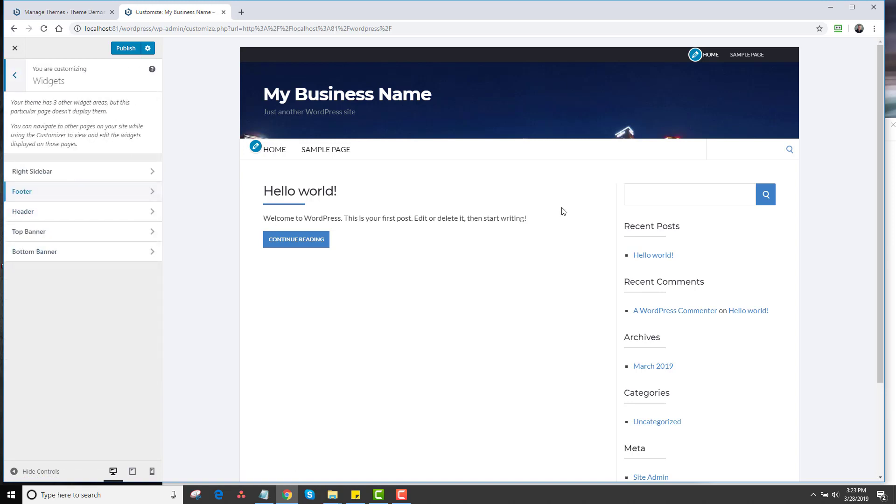
pyautogui.click(122, 174)
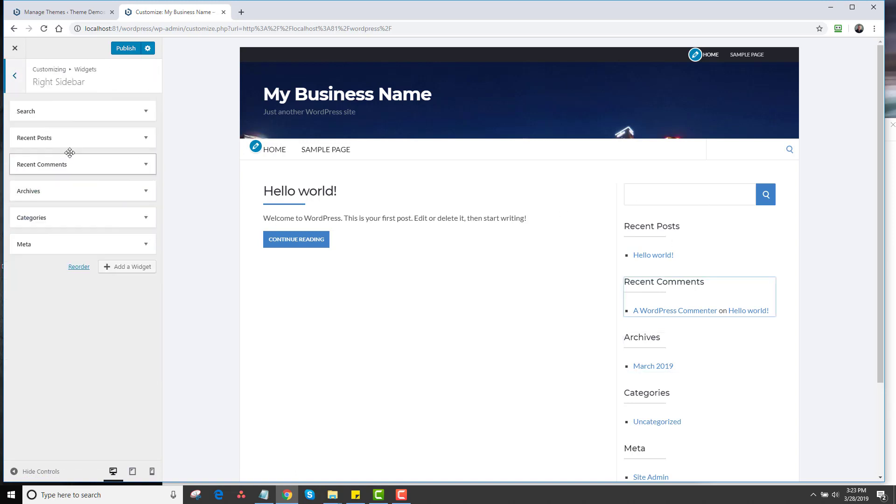
pyautogui.click(145, 191)
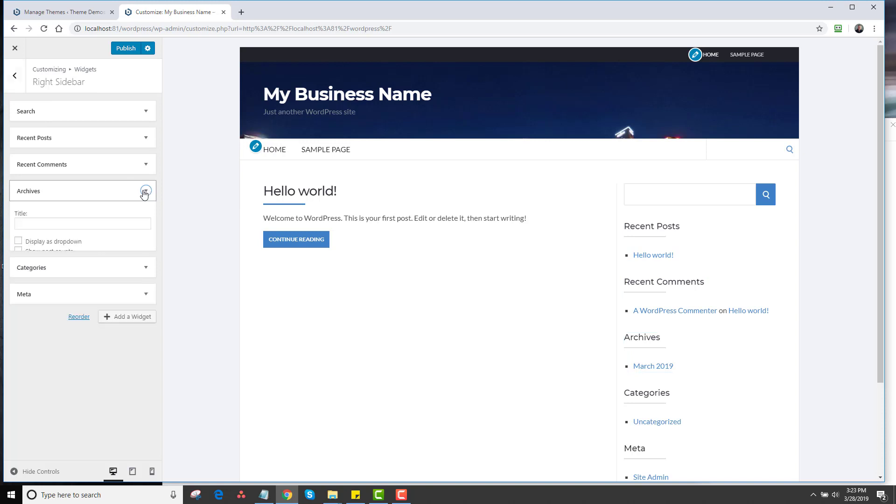
pyautogui.click(25, 266)
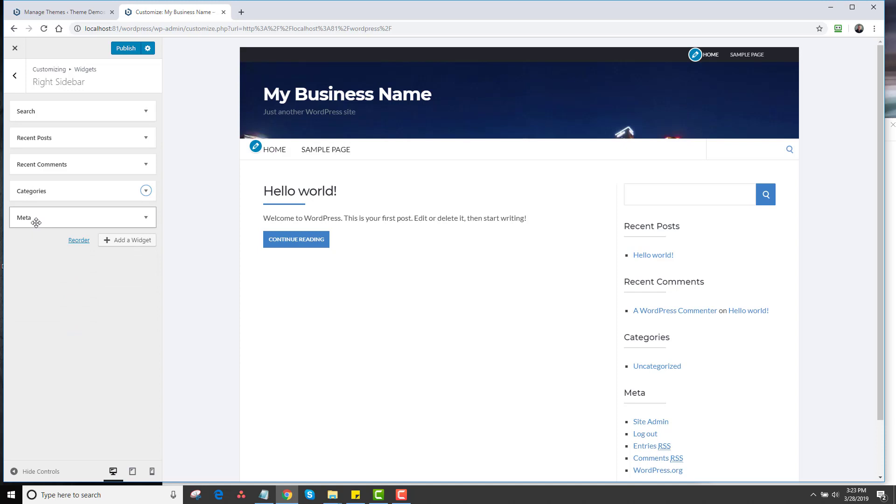
# Browse the available widgets and the Top Banner area, then return to the main sections.
pyautogui.click(107, 240)
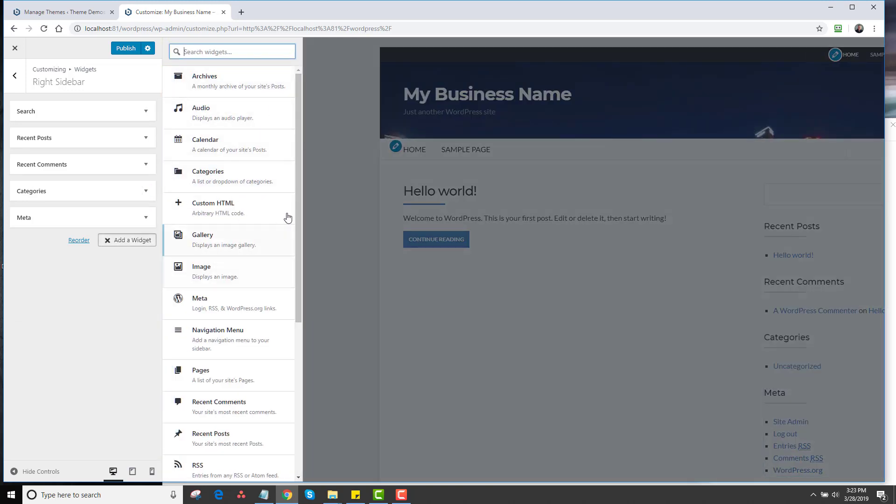
pyautogui.moveTo(301, 208); pyautogui.dragTo(299, 376)
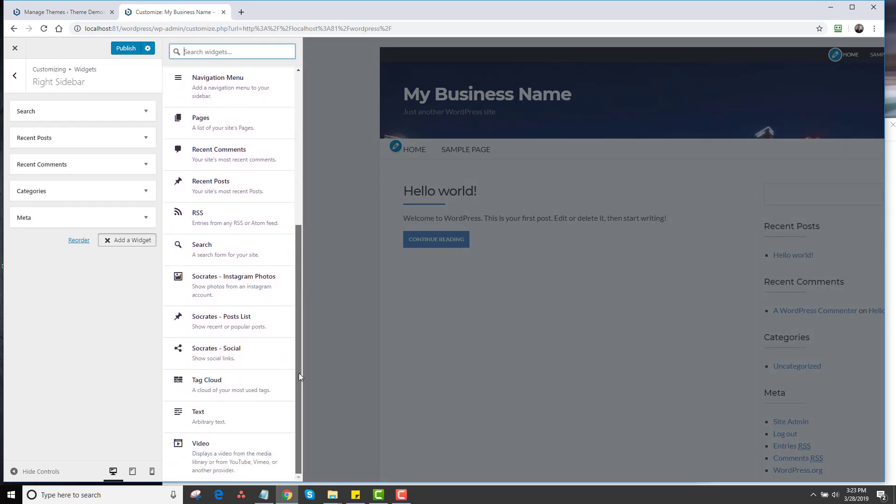
pyautogui.scroll(5, 298, 372)
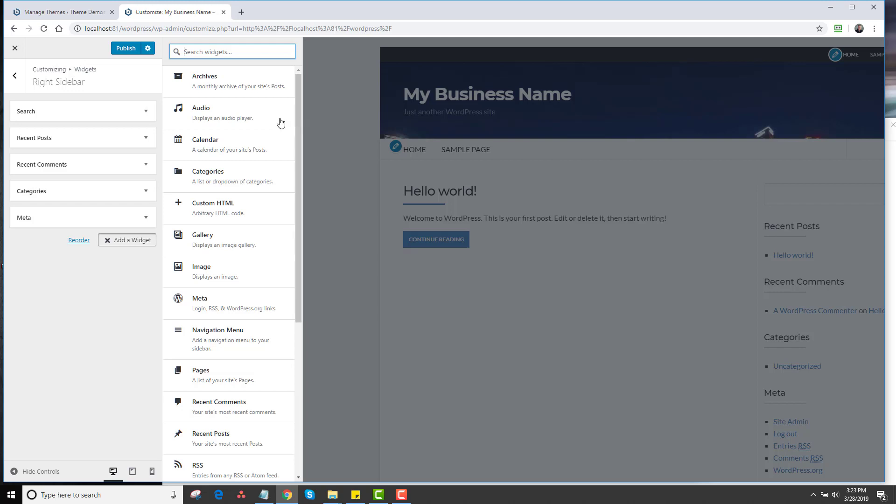
pyautogui.click(15, 76)
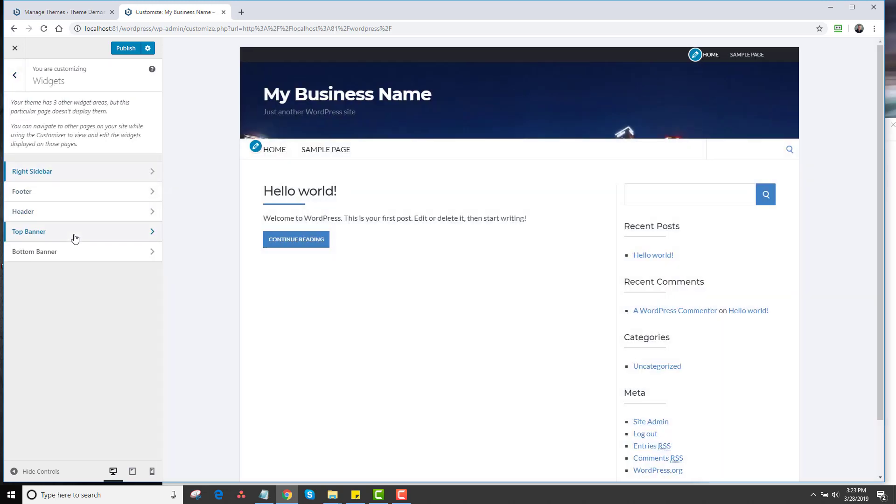
pyautogui.click(75, 236)
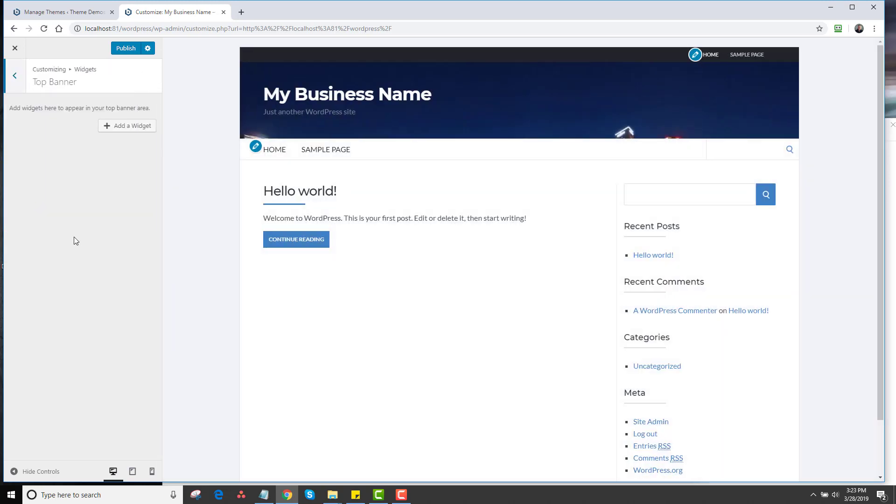
pyautogui.click(16, 79)
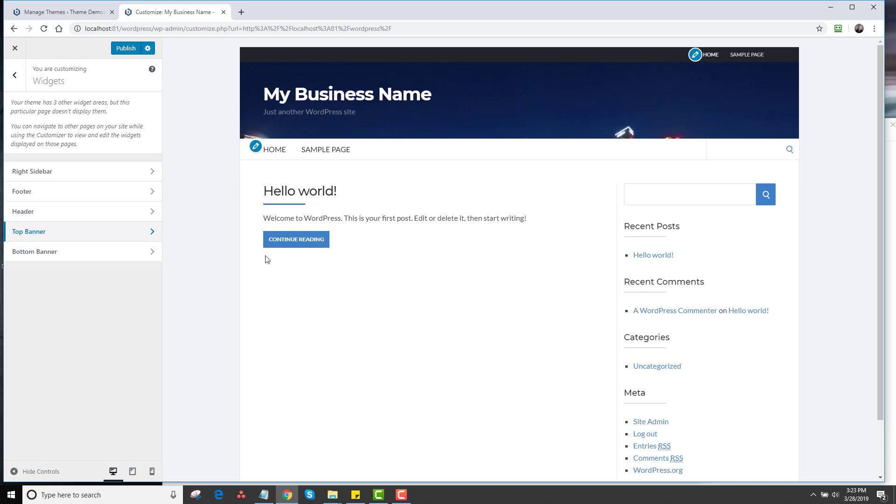
pyautogui.moveTo(879, 275); pyautogui.dragTo(882, 367)
pyautogui.scroll(2, 866, 298)
pyautogui.click(14, 75)
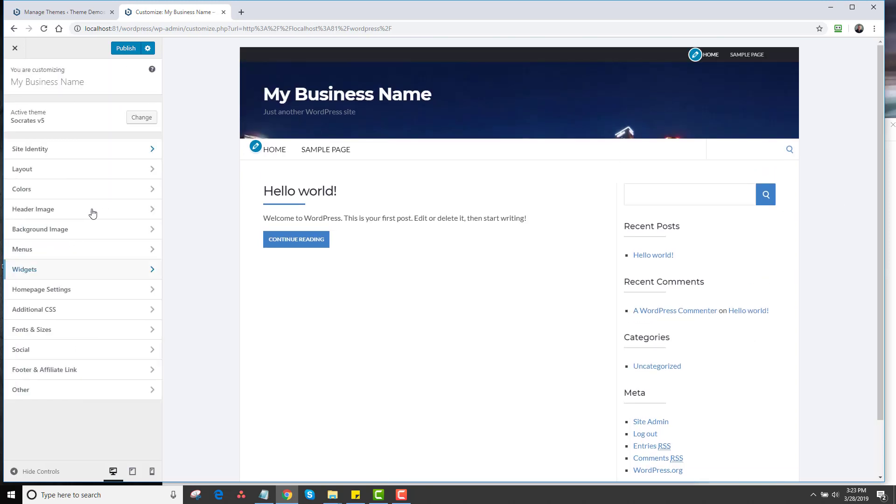
pyautogui.click(89, 298)
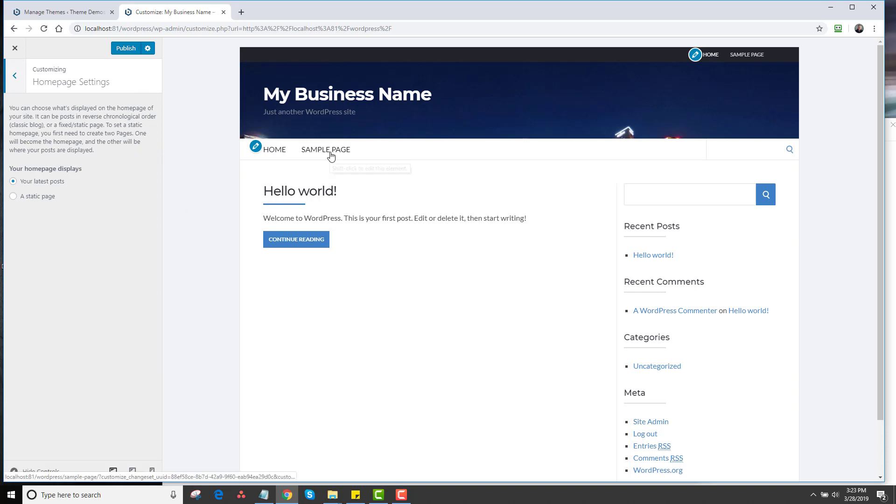
pyautogui.click(14, 196)
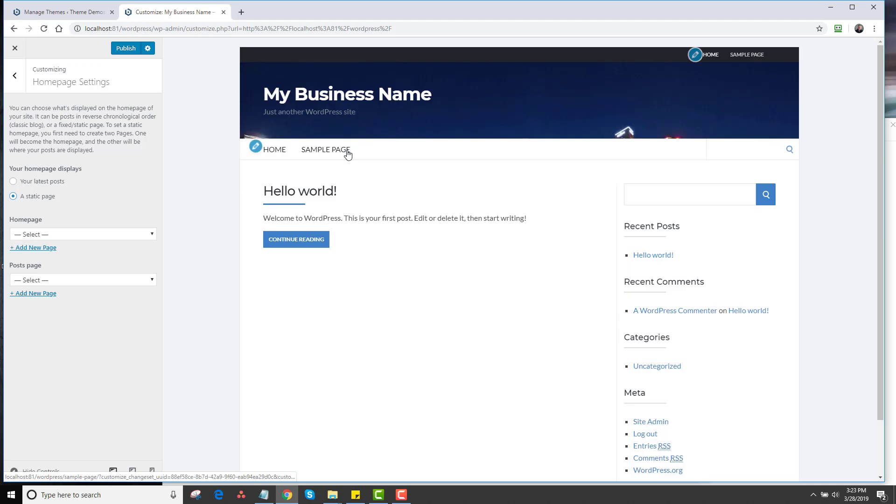
pyautogui.click(116, 234)
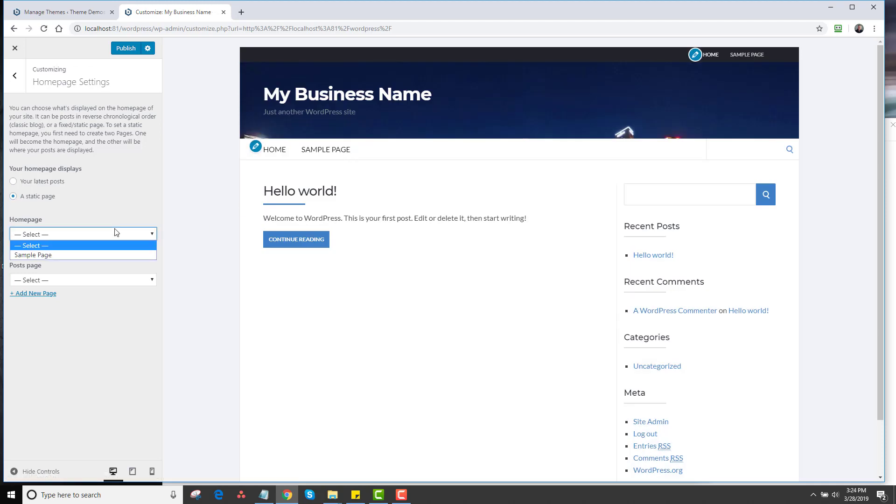
pyautogui.click(99, 253)
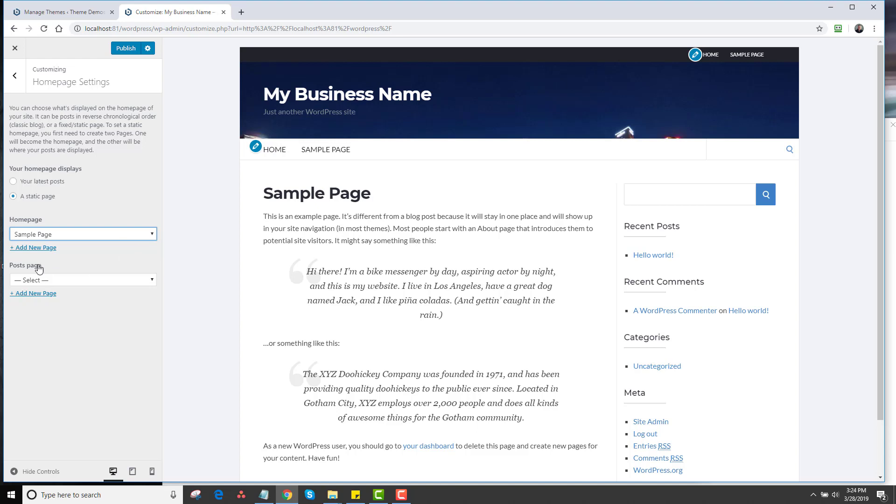
pyautogui.click(13, 182)
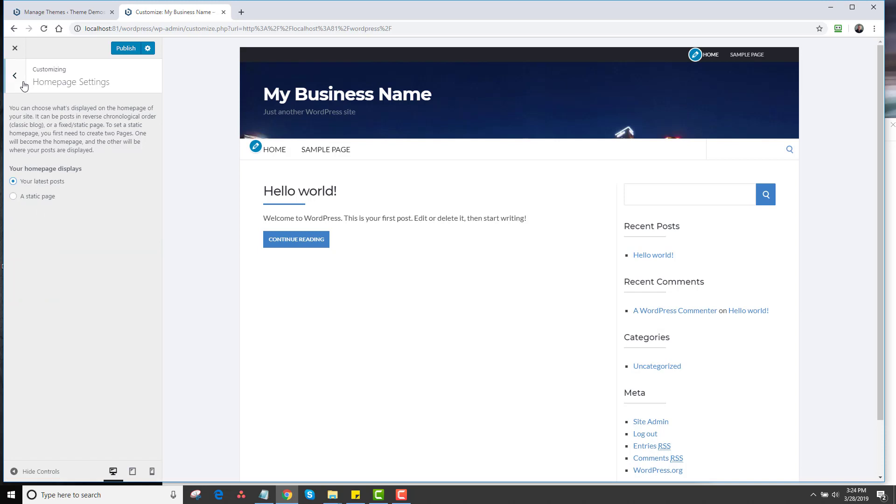
pyautogui.click(14, 75)
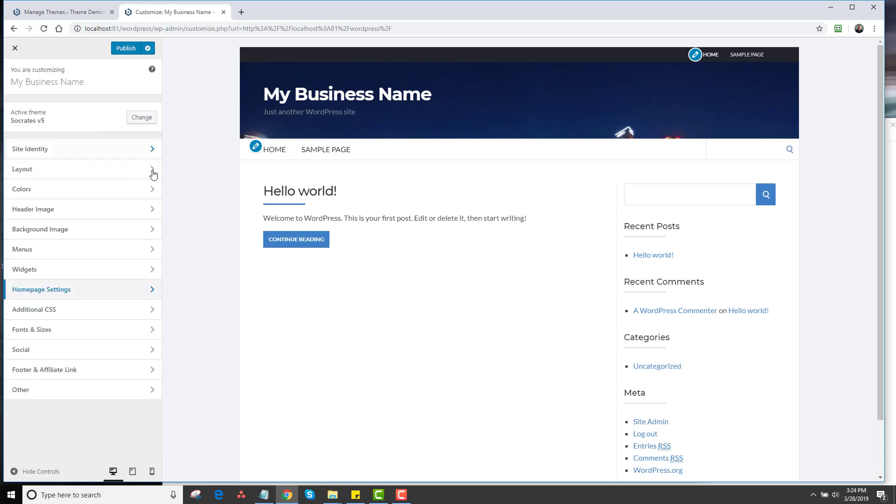
# Glance at the custom CSS editor, then enlarge the site title font to 45px.
pyautogui.click(103, 310)
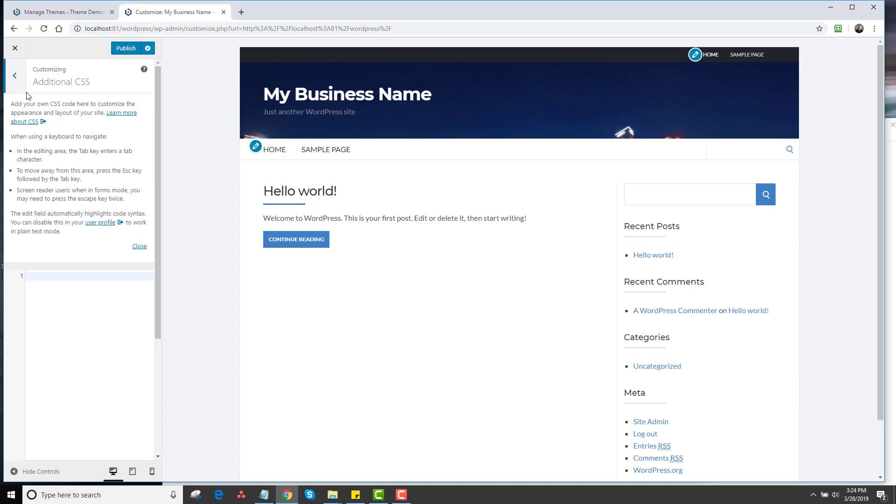
pyautogui.click(15, 76)
pyautogui.click(63, 331)
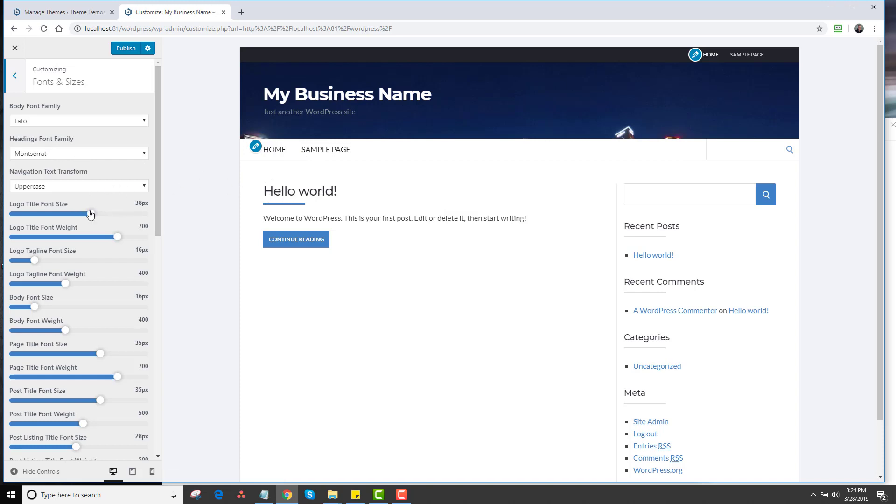
pyautogui.moveTo(91, 214); pyautogui.dragTo(111, 213)
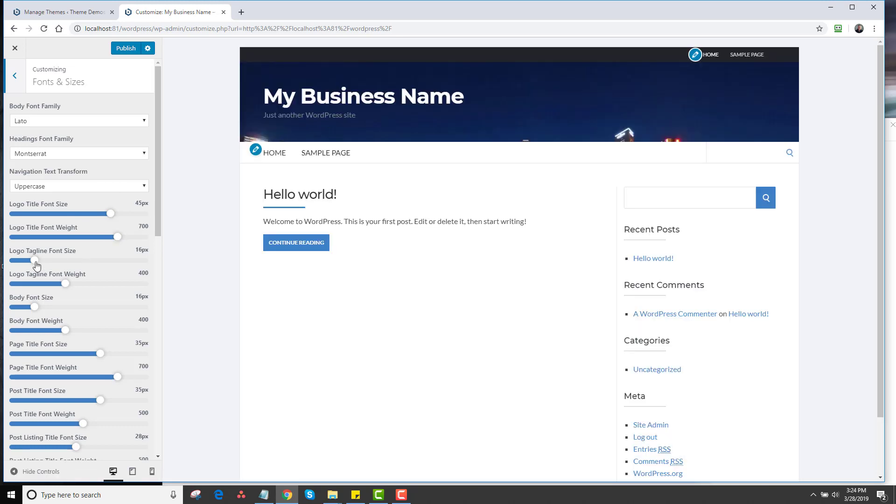
# Set the Logo Tagline font size to 29px, review the remaining font settings, and go back.
pyautogui.moveTo(36, 265); pyautogui.dragTo(80, 269)
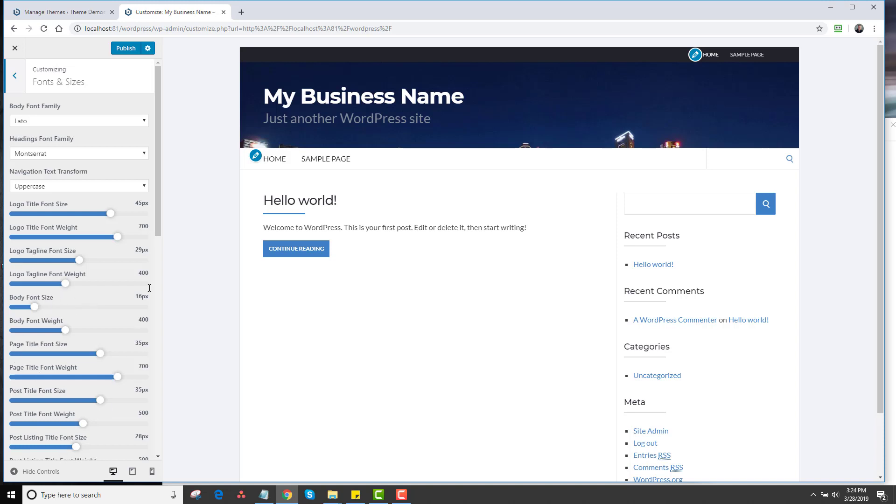
pyautogui.moveTo(159, 217); pyautogui.dragTo(161, 416)
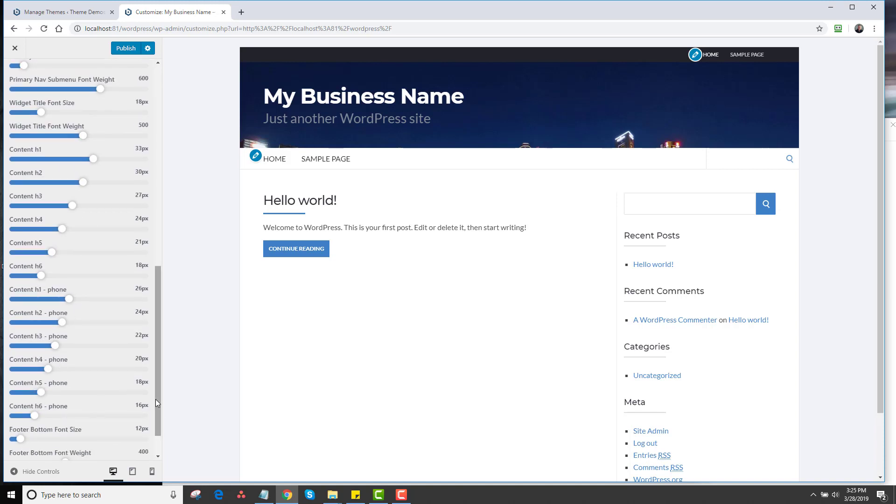
pyautogui.moveTo(155, 399); pyautogui.dragTo(116, 125)
pyautogui.click(16, 81)
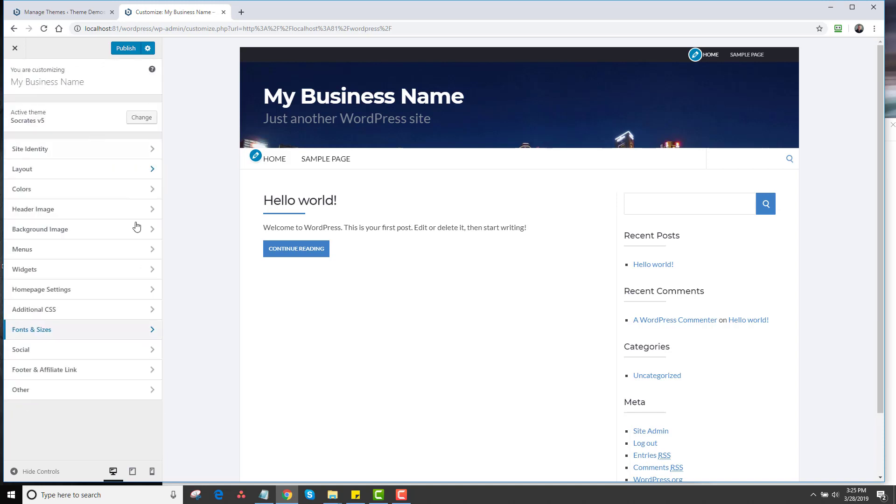
pyautogui.click(86, 354)
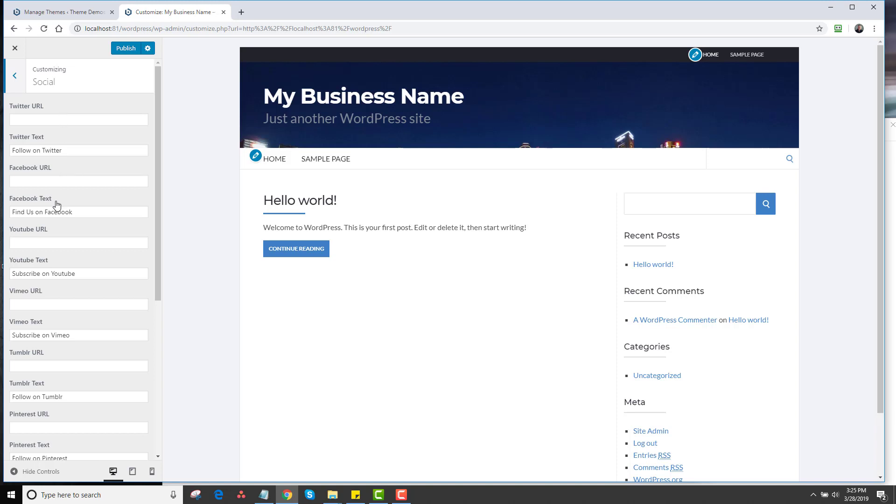
pyautogui.moveTo(157, 235); pyautogui.dragTo(153, 178)
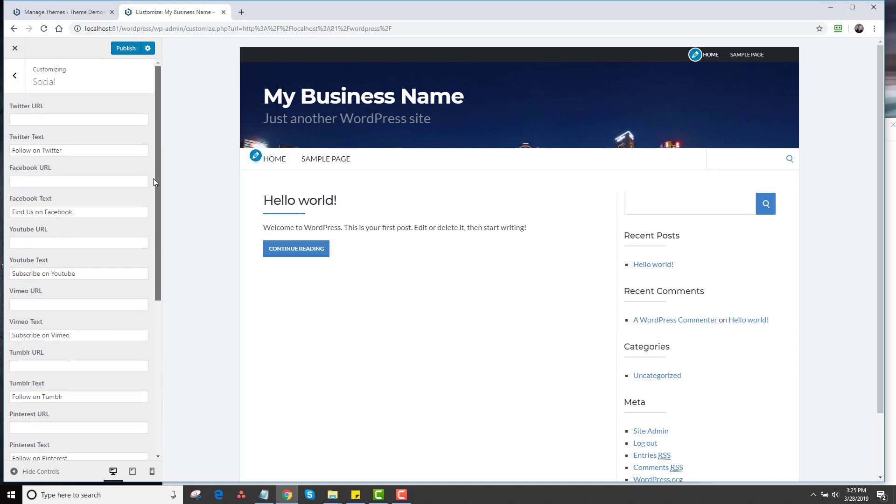
pyautogui.click(18, 79)
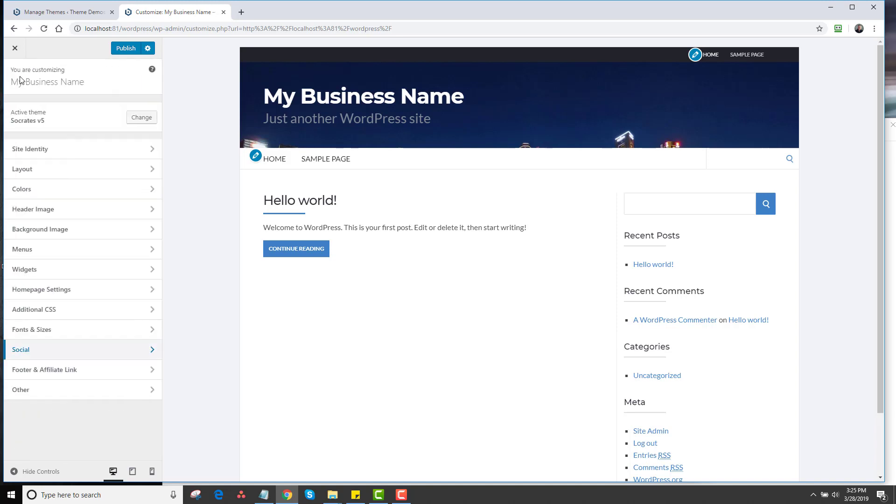
pyautogui.click(58, 371)
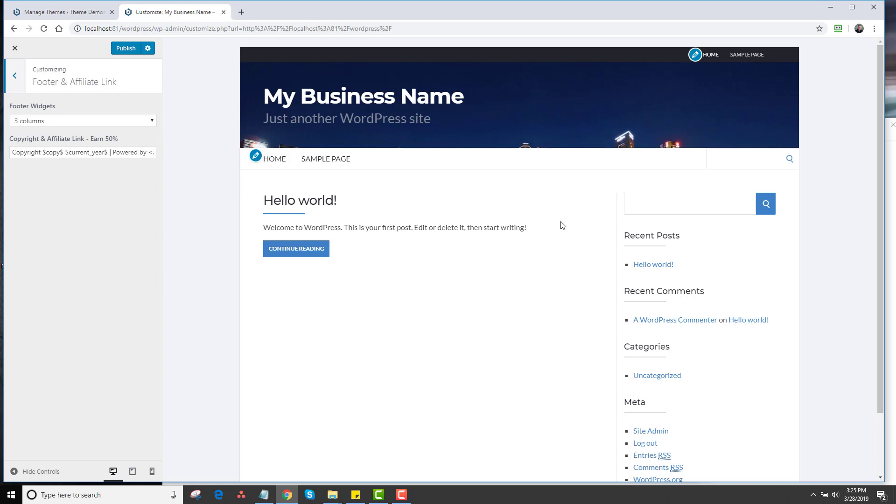
pyautogui.scroll(-2, 876, 314)
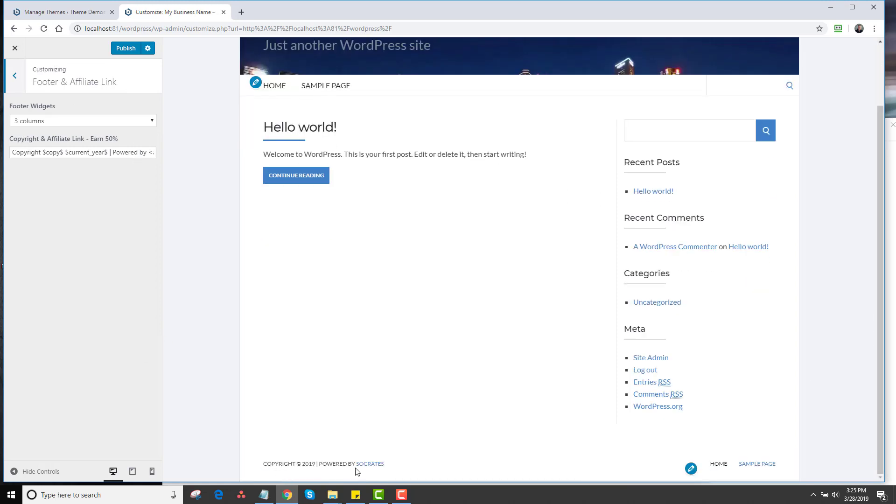
pyautogui.click(45, 153)
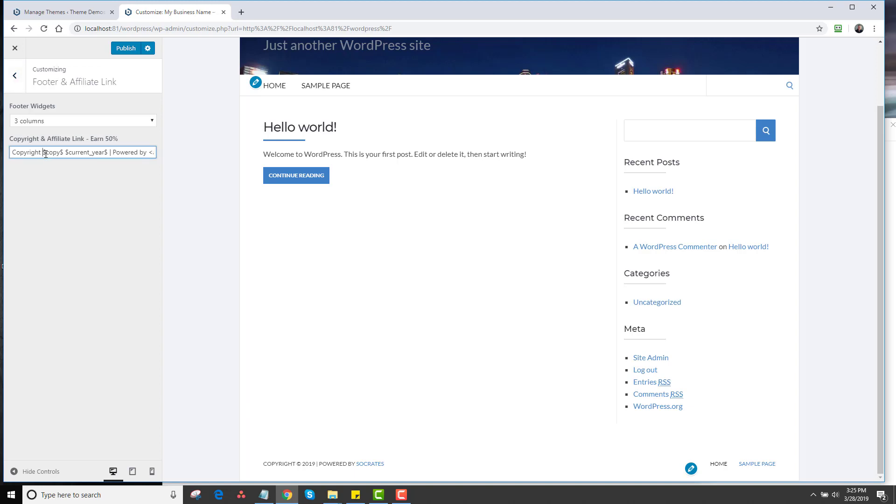
pyautogui.moveTo(45, 154); pyautogui.dragTo(108, 156)
pyautogui.moveTo(119, 153); pyautogui.dragTo(153, 151)
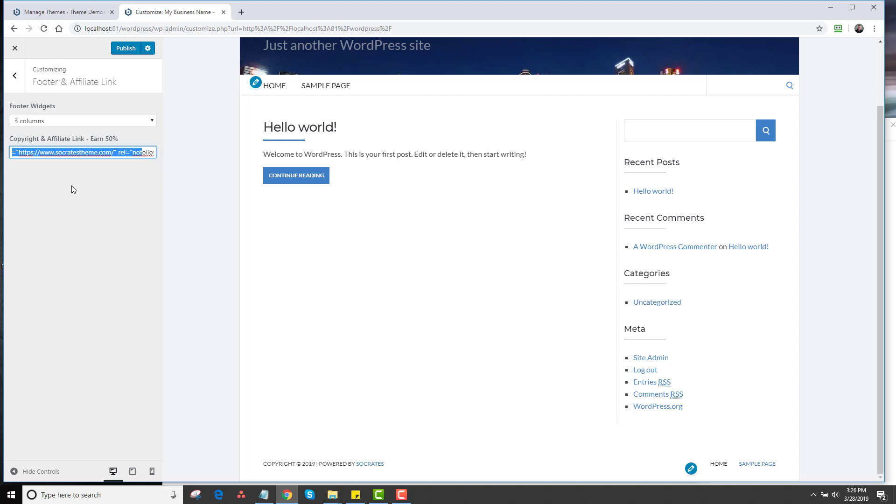
pyautogui.click(15, 75)
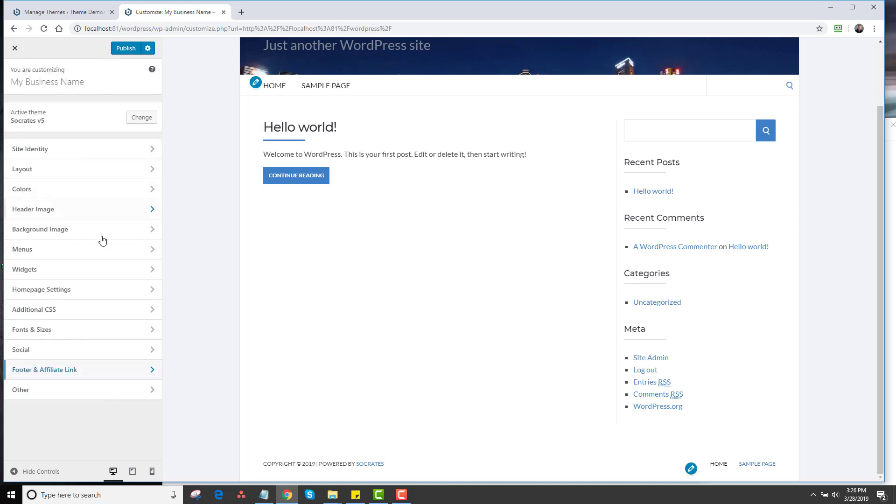
# In Other, turn off the header search form and show the post date line.
pyautogui.click(100, 390)
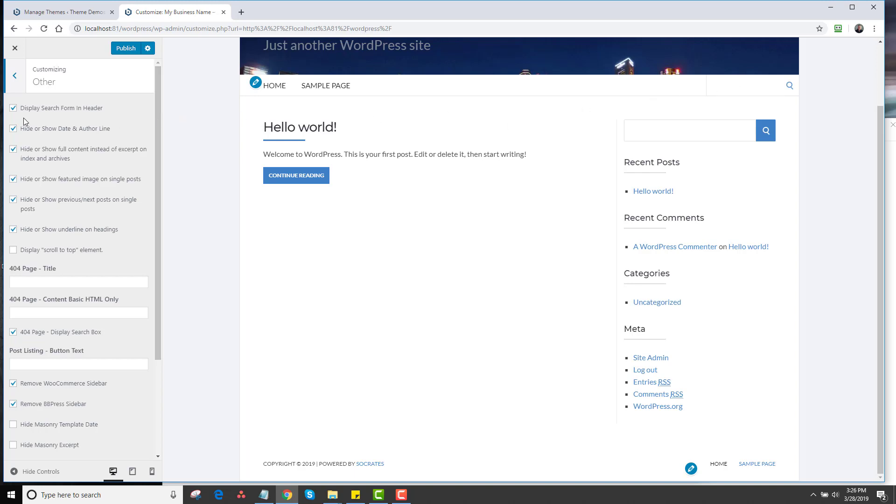
pyautogui.click(13, 109)
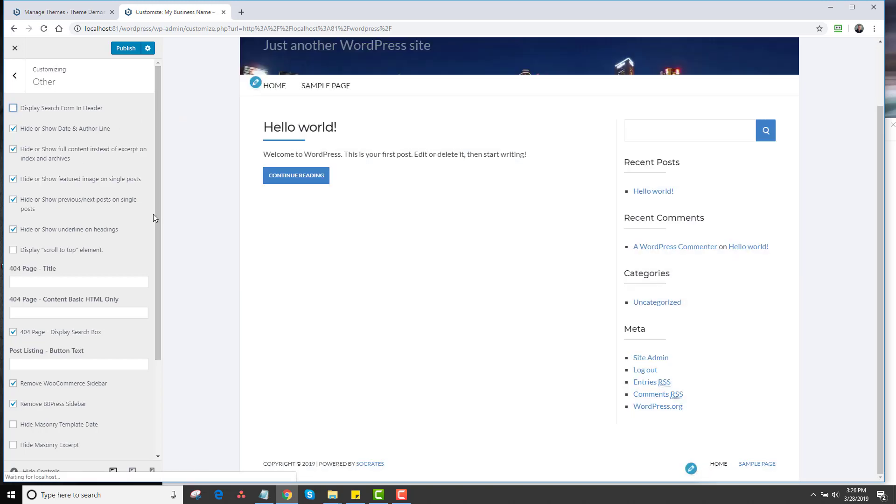
pyautogui.click(13, 131)
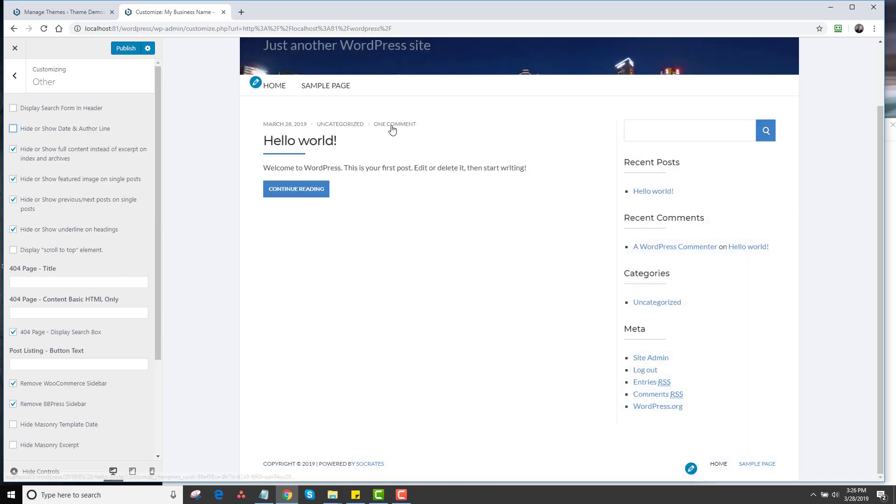
pyautogui.click(13, 130)
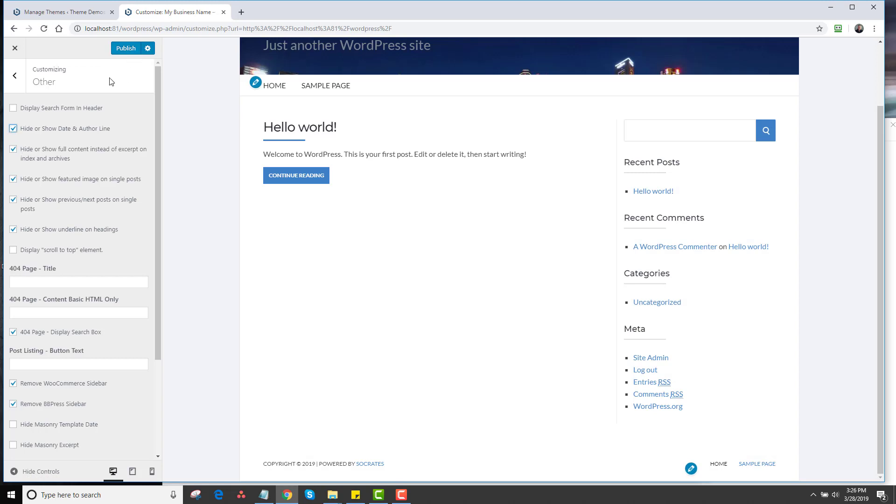
pyautogui.click(14, 129)
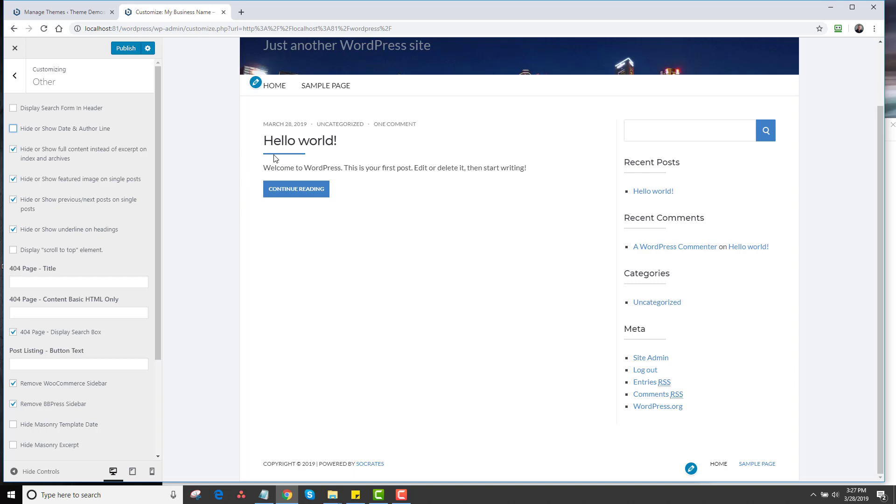
# Keep heading underlines enabled and turn on the scroll-to-top button.
pyautogui.click(13, 229)
pyautogui.click(13, 231)
pyautogui.click(13, 231)
pyautogui.click(14, 250)
# Change the Post Listing button text from CONTINUE READING to 'Read More'.
pyautogui.moveTo(159, 294); pyautogui.dragTo(170, 379)
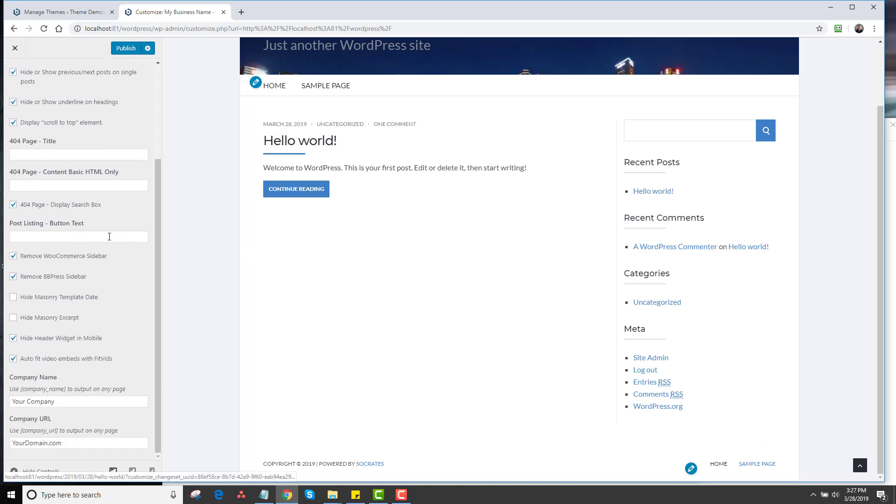
pyautogui.click(94, 238)
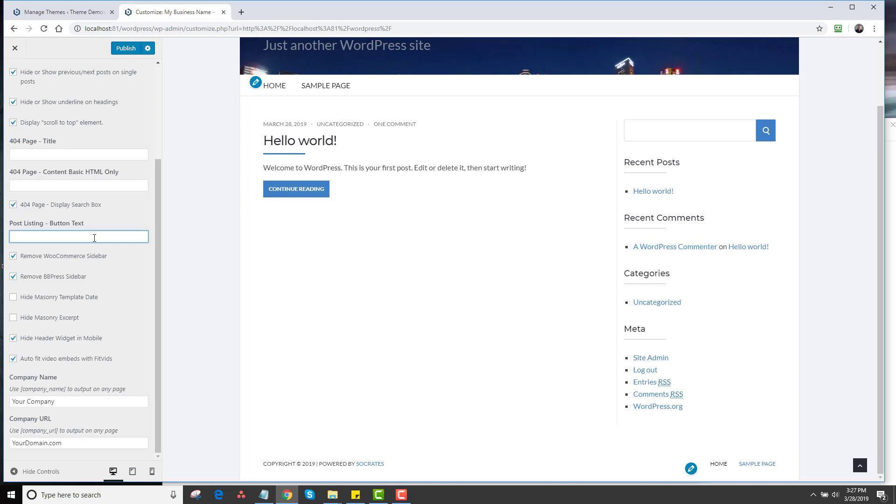
pyautogui.write('Read M')
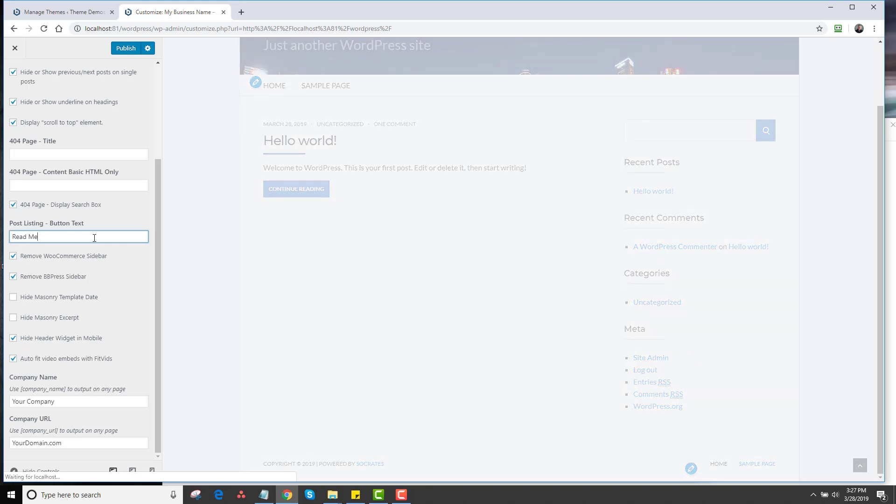
pyautogui.write('ore')
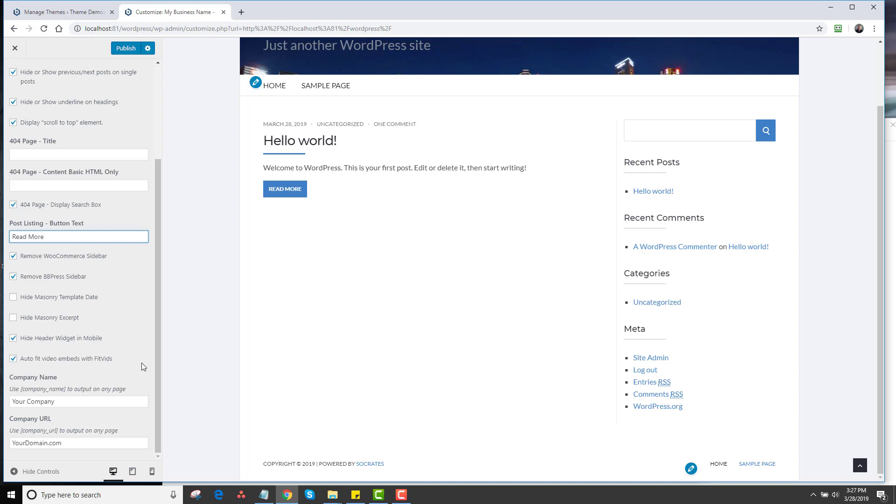
pyautogui.click(160, 379)
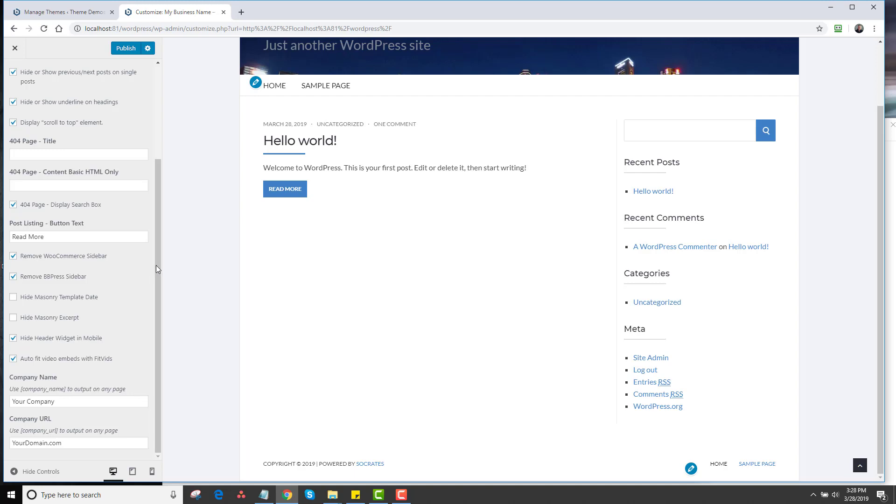
pyautogui.moveTo(157, 269); pyautogui.dragTo(173, 145)
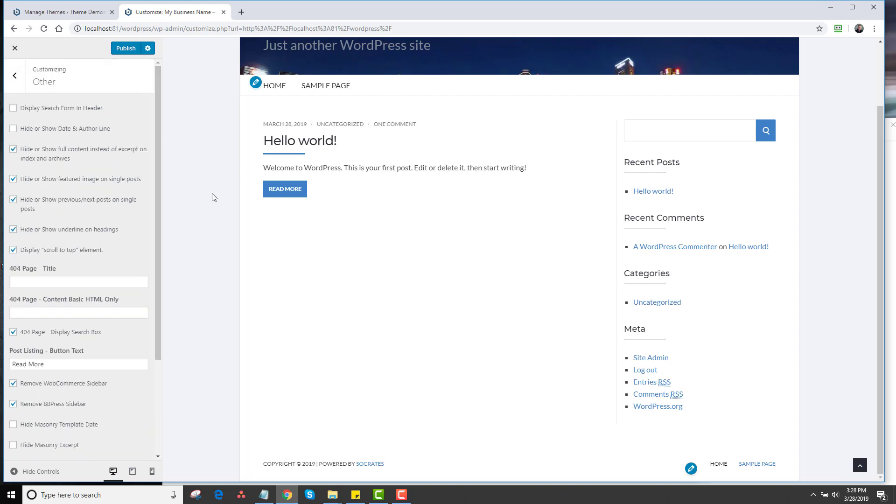